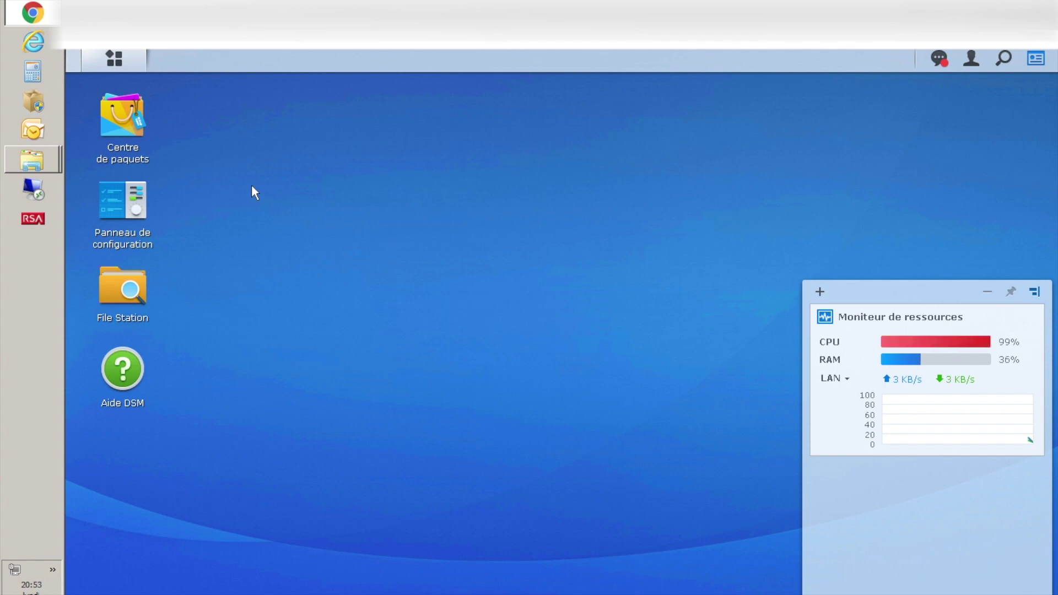
- Search the Package Center for 'vpn', then close it
{"action": "left_click", "coordinate": [129, 136]}
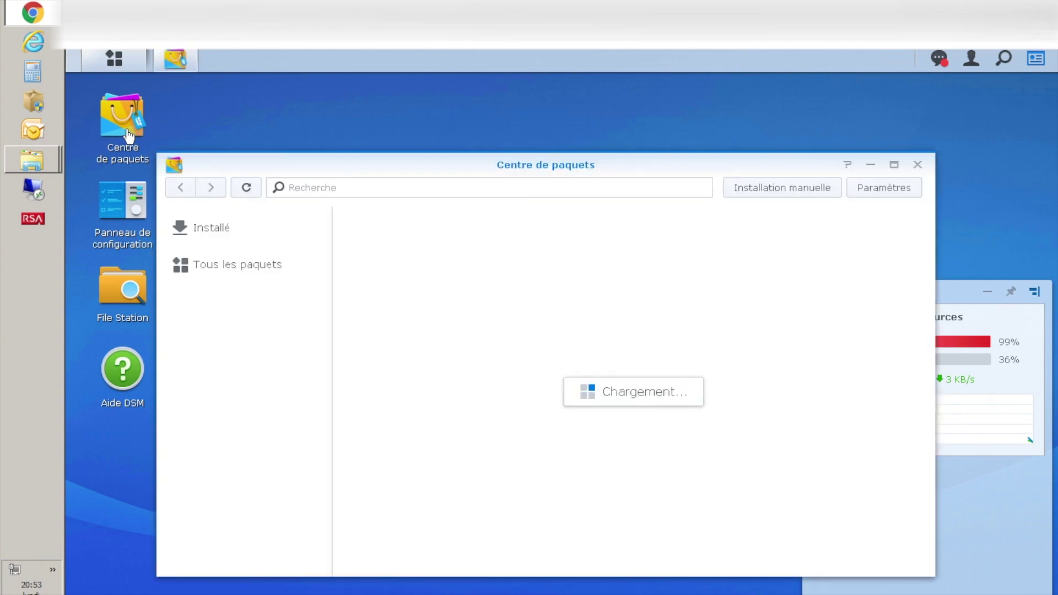
{"action": "left_click", "coordinate": [372, 189]}
{"action": "type", "text": "vpn"}
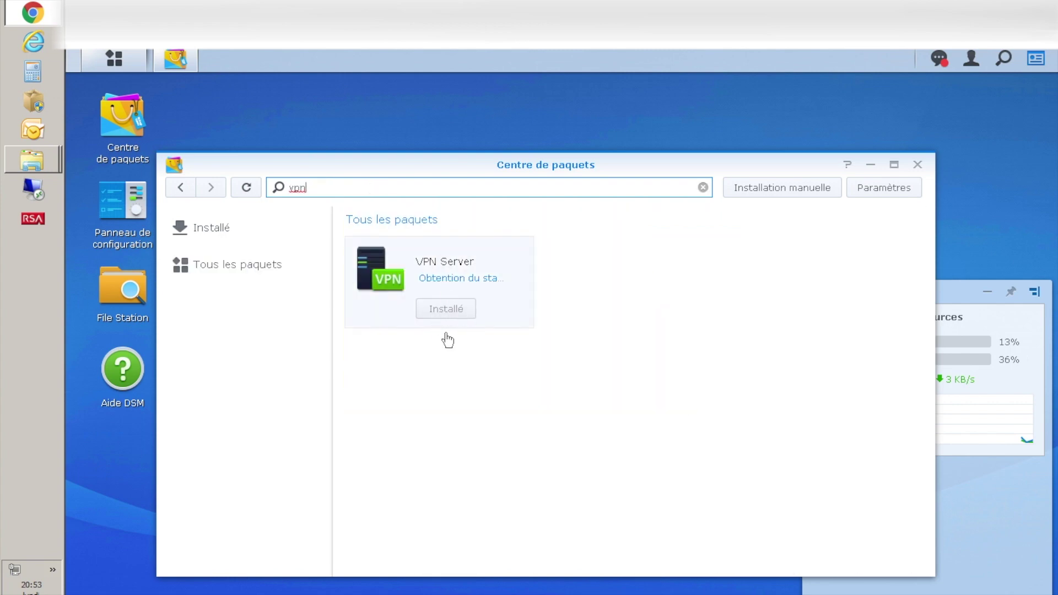
{"action": "left_click", "coordinate": [918, 166]}
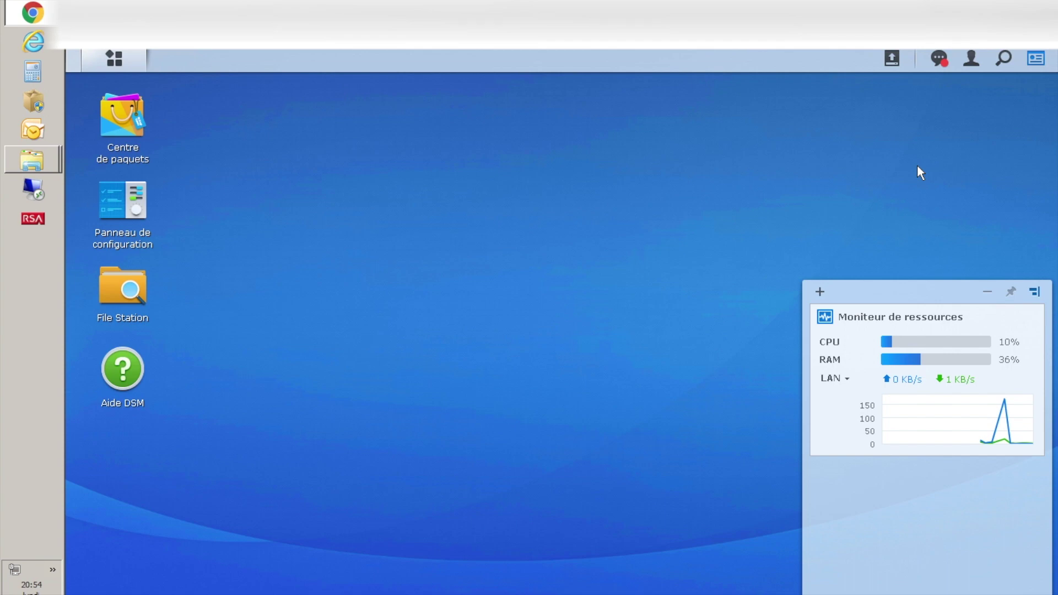
- Review the user accounts and the test user in Control Panel, cancel the new-user wizard, then go to Sécurité
{"action": "left_click", "coordinate": [137, 211]}
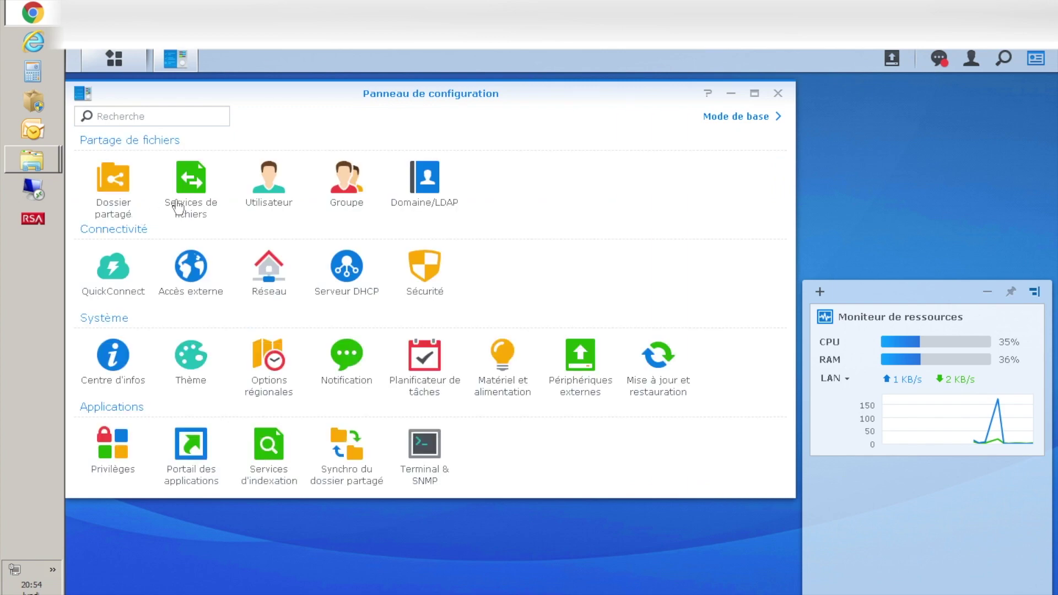
{"action": "left_click", "coordinate": [272, 206]}
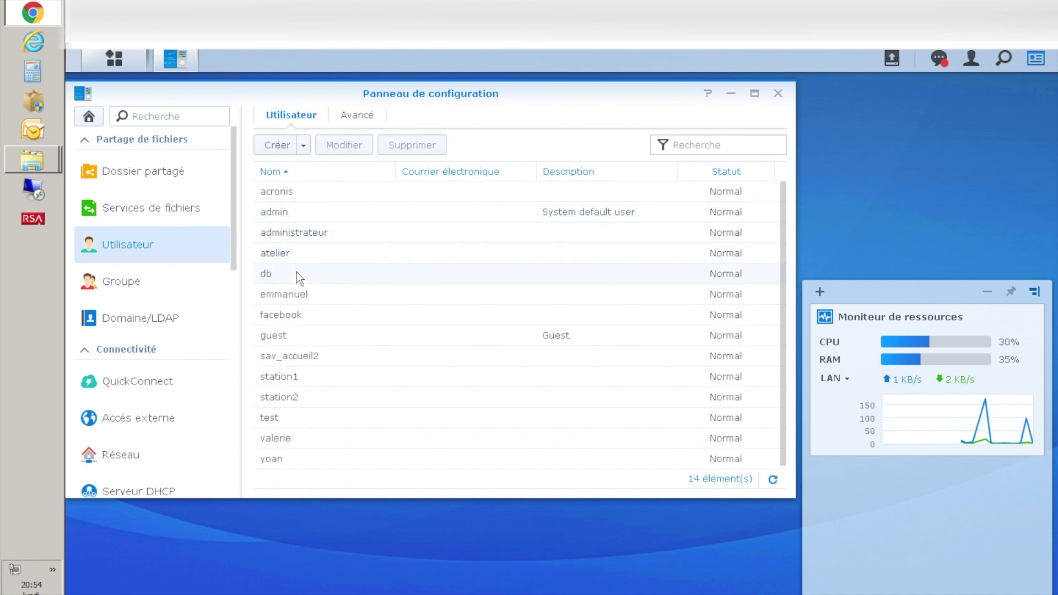
{"action": "left_click", "coordinate": [279, 424]}
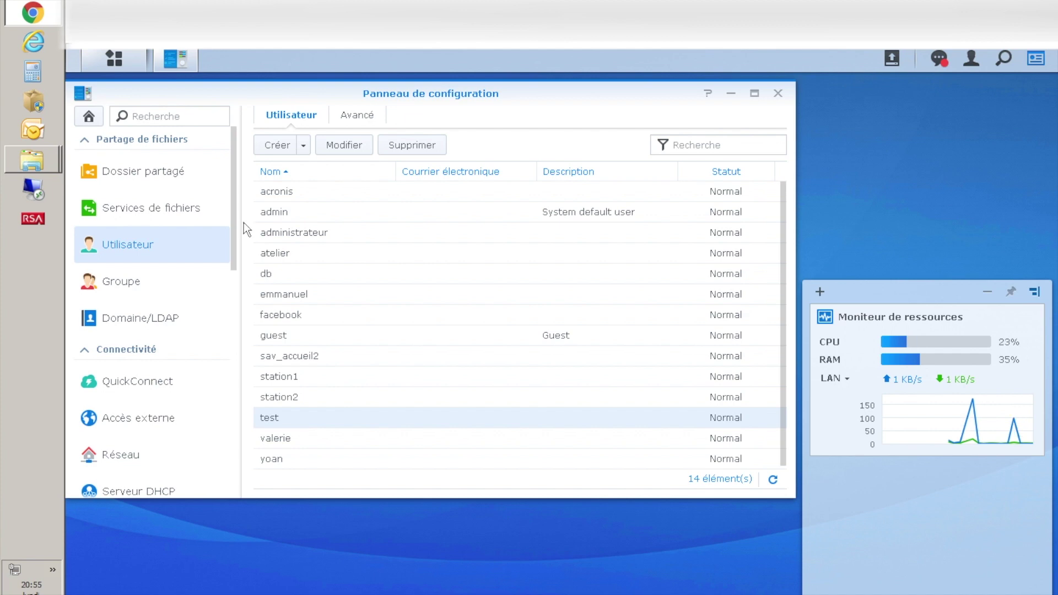
{"action": "left_click", "coordinate": [290, 149]}
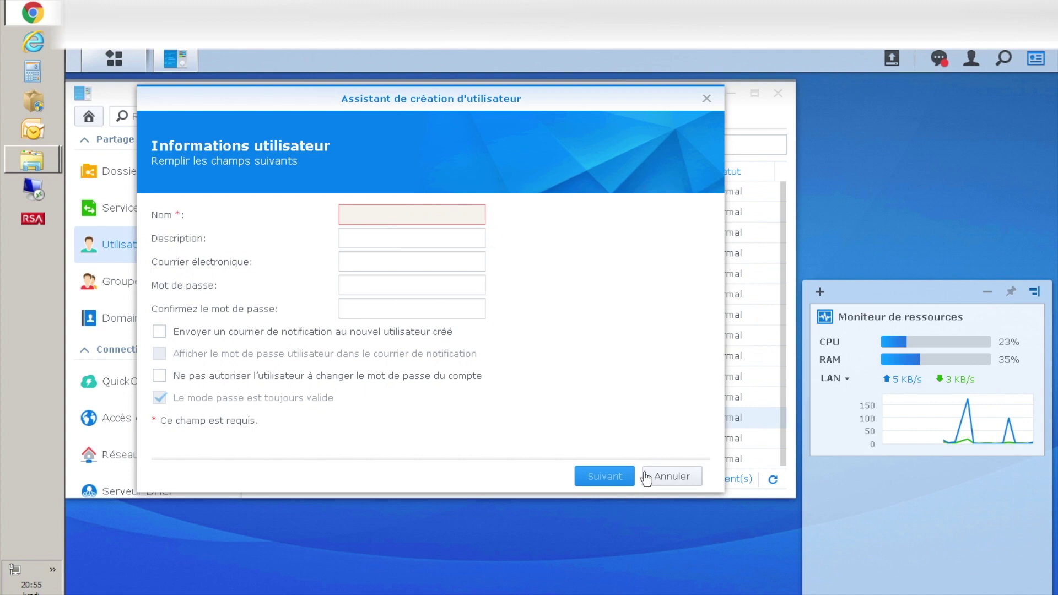
{"action": "left_click", "coordinate": [707, 99]}
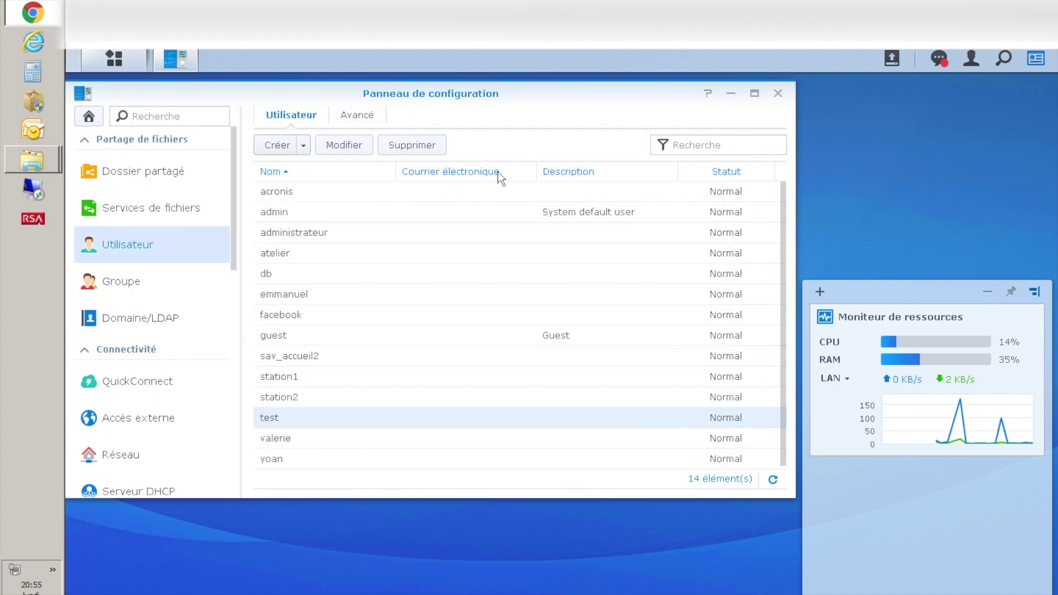
{"action": "left_click_drag", "start_coordinate": [237, 221], "coordinate": [236, 326]}
{"action": "left_click", "coordinate": [138, 291]}
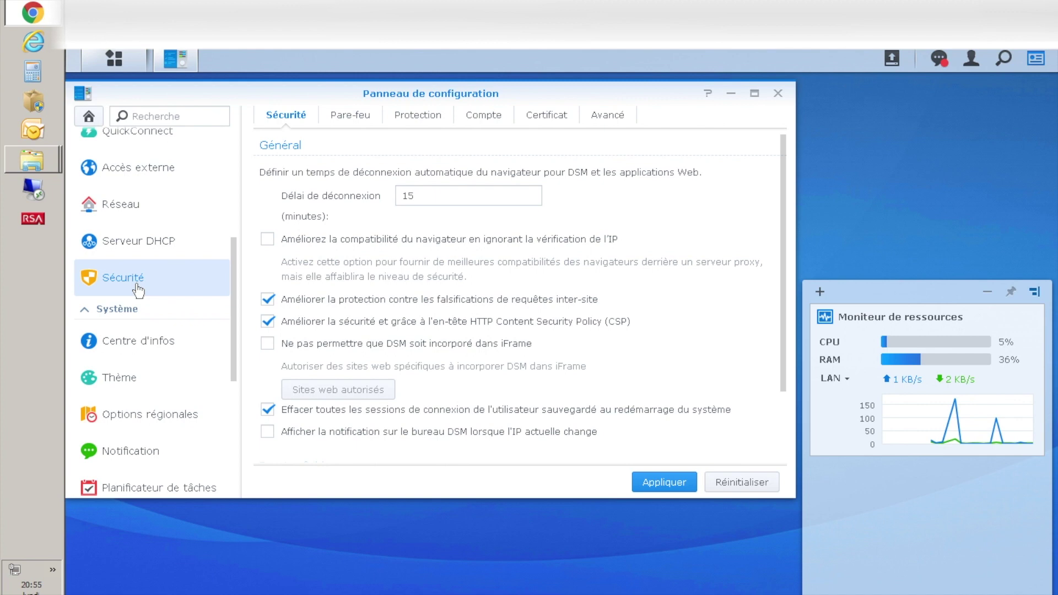
- Enable DoS protection on the LAN interface and apply the setting
{"action": "left_click", "coordinate": [409, 128]}
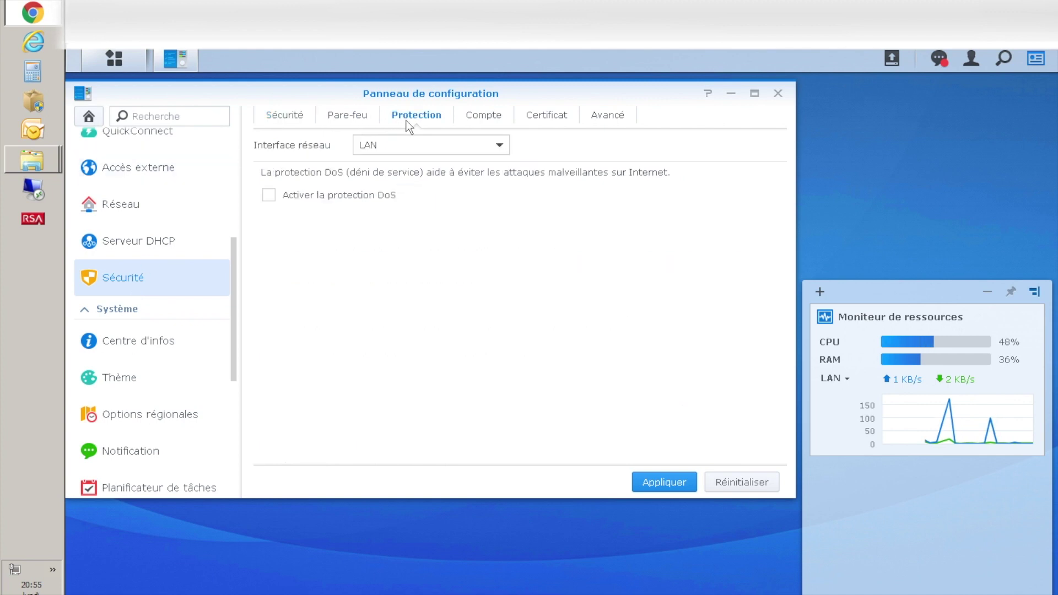
{"action": "left_click", "coordinate": [269, 197]}
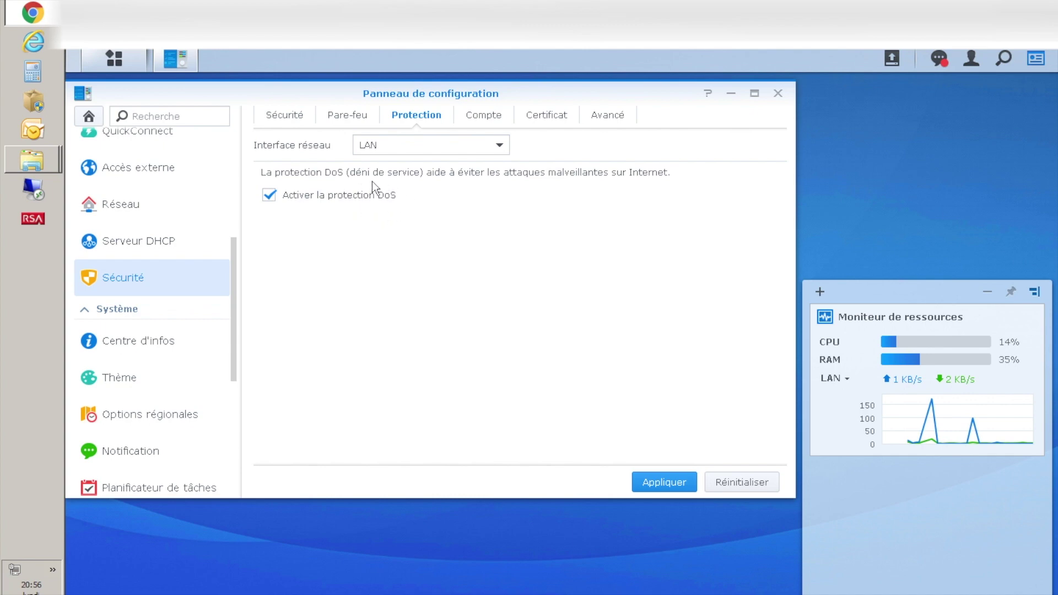
{"action": "left_click", "coordinate": [654, 481]}
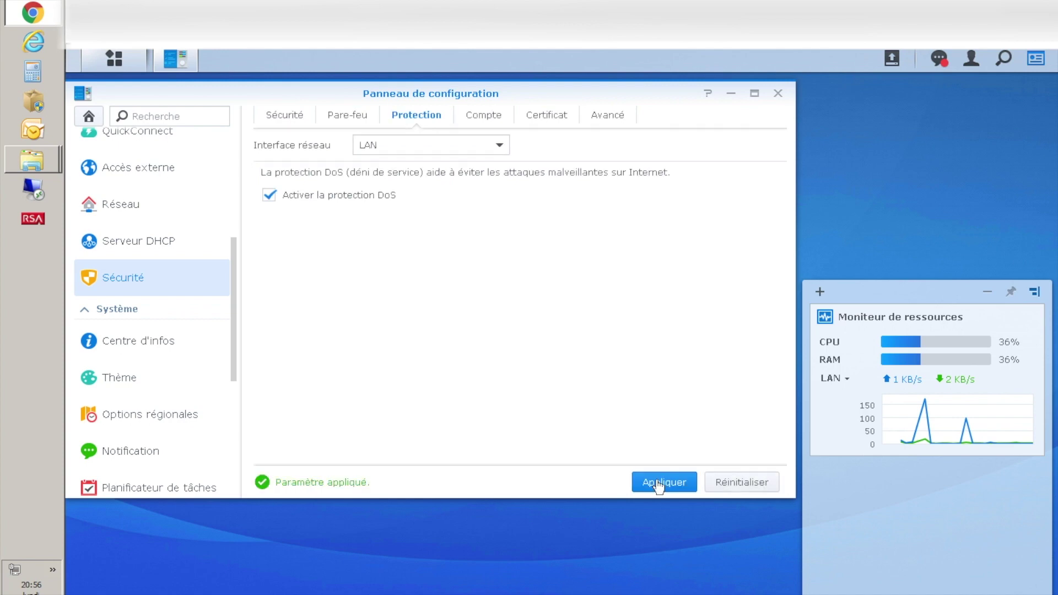
{"action": "left_click", "coordinate": [342, 118]}
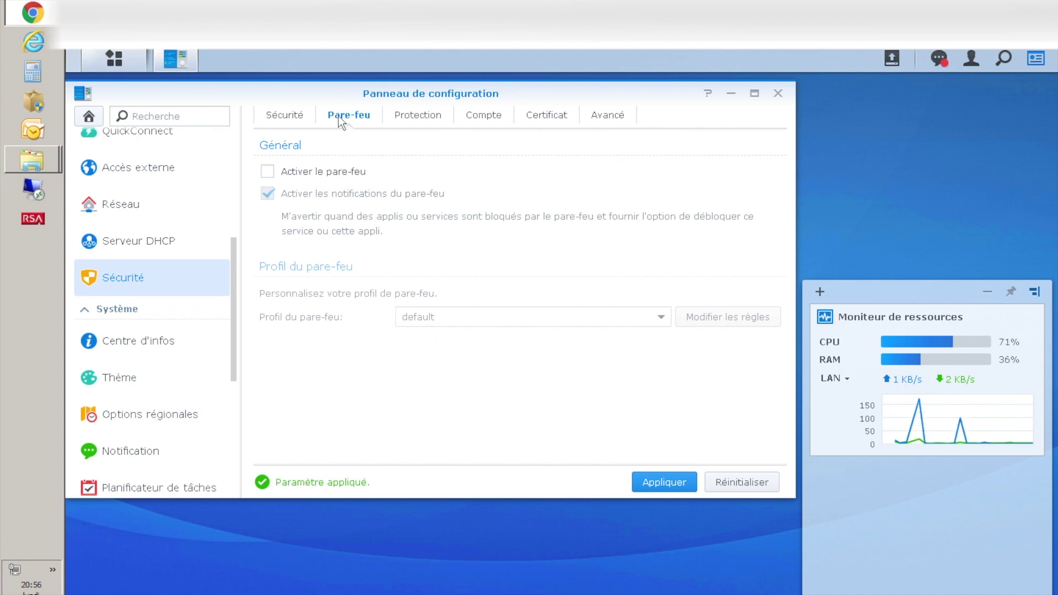
- Enable the firewall with notifications off and edit the default profile's rules
{"action": "left_click", "coordinate": [269, 174]}
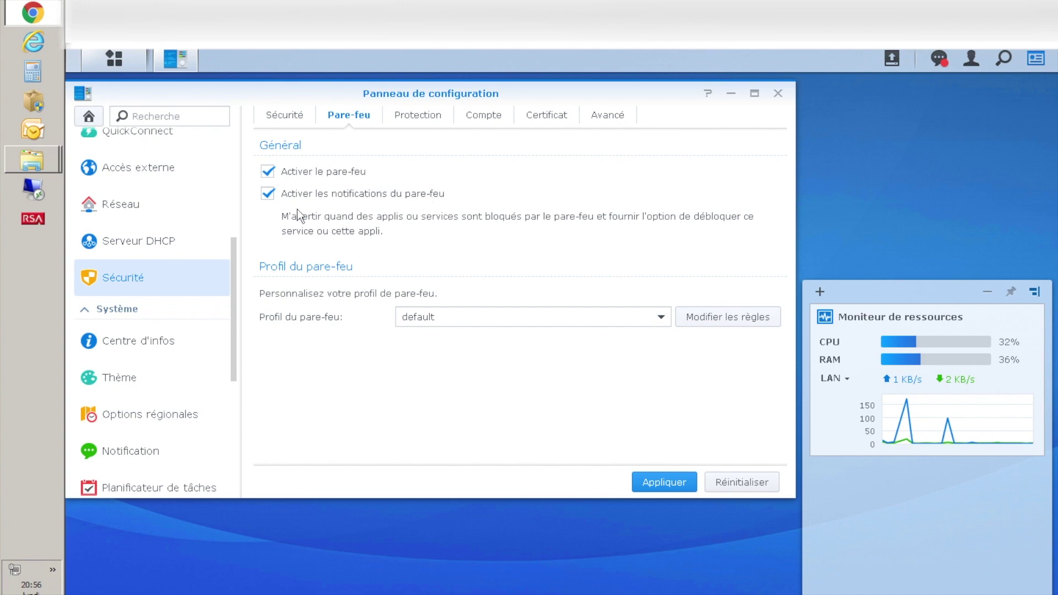
{"action": "left_click", "coordinate": [271, 197]}
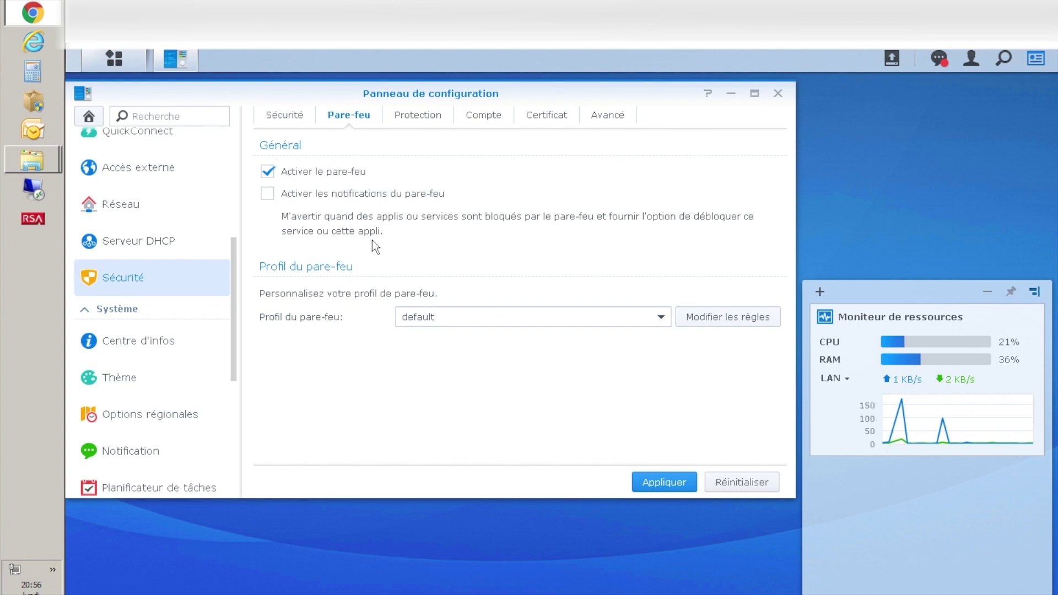
{"action": "left_click", "coordinate": [714, 323]}
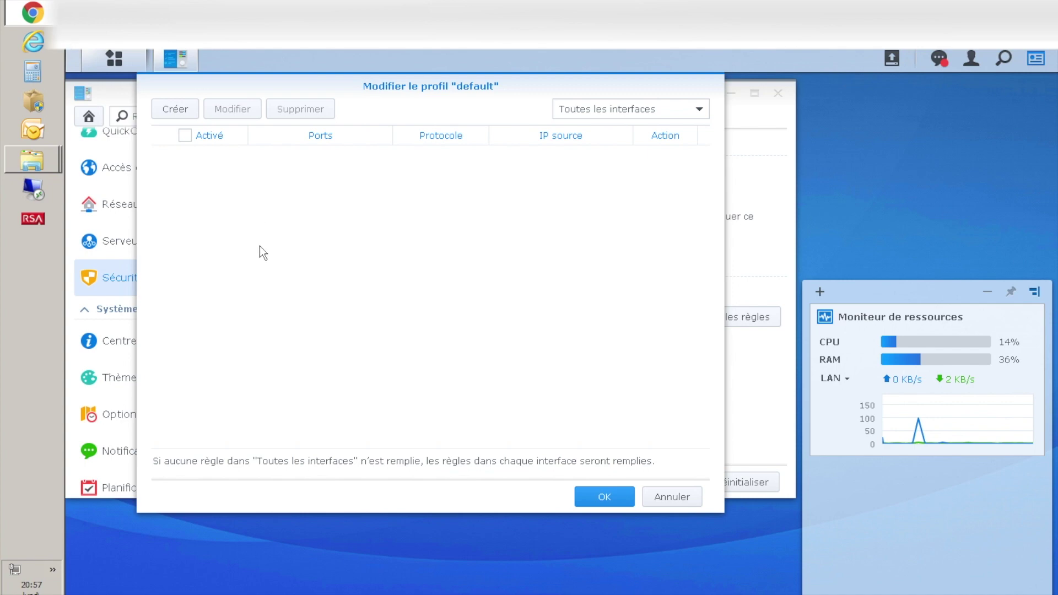
- Add a rule allowing all ports from source subnet 10.0.0.0/255.0.0.0
{"action": "left_click", "coordinate": [179, 110]}
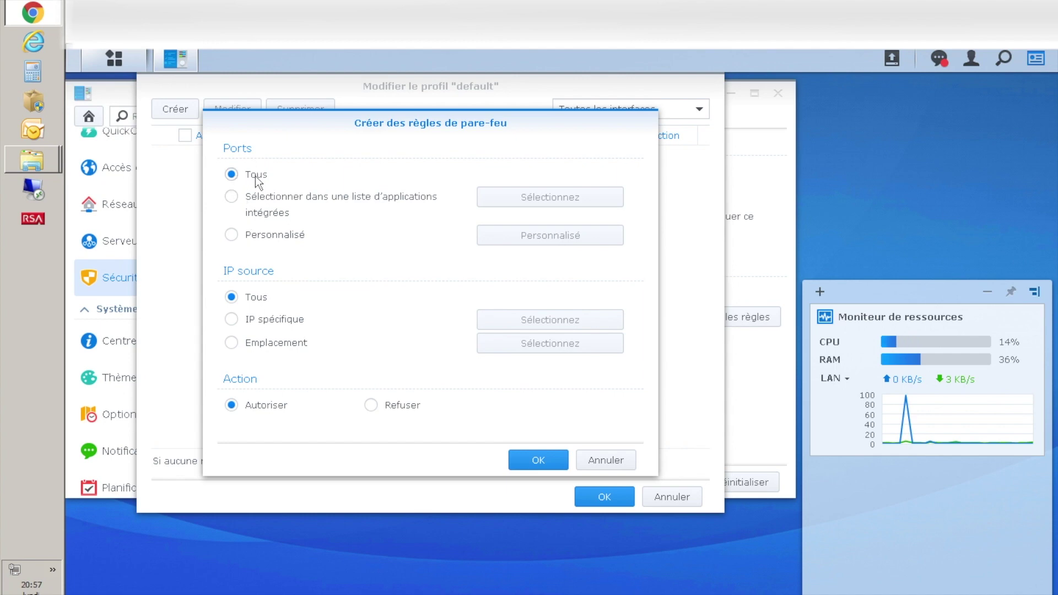
{"action": "left_click", "coordinate": [274, 319]}
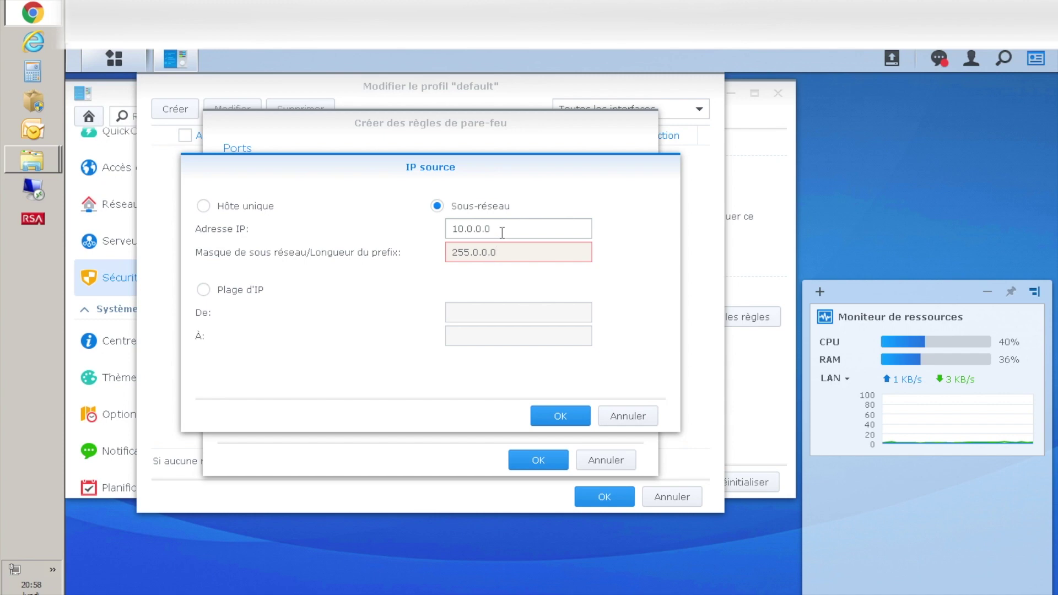
{"action": "left_click", "coordinate": [461, 246]}
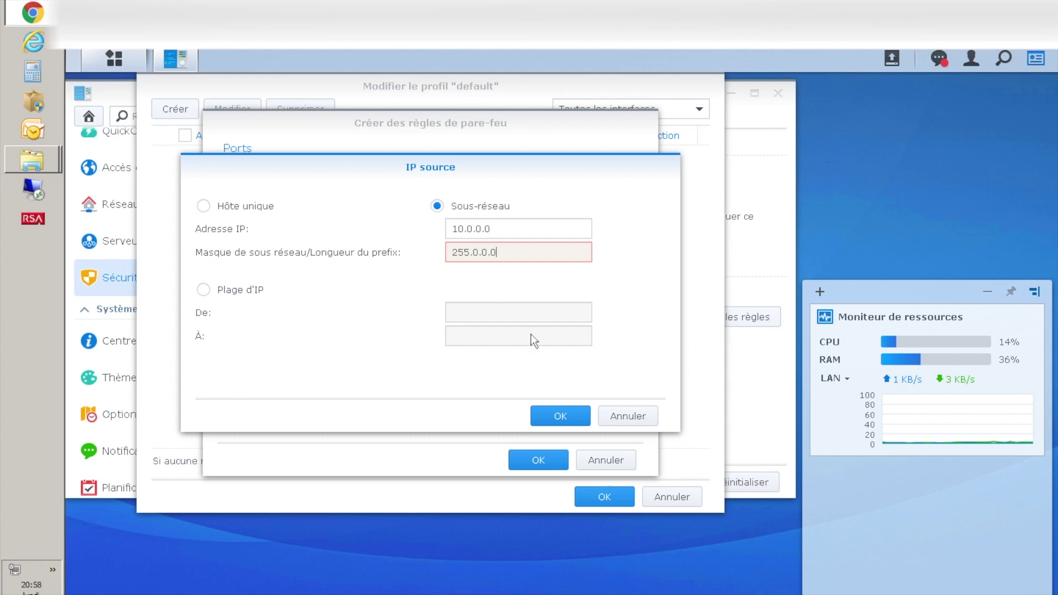
{"action": "left_click", "coordinate": [560, 416]}
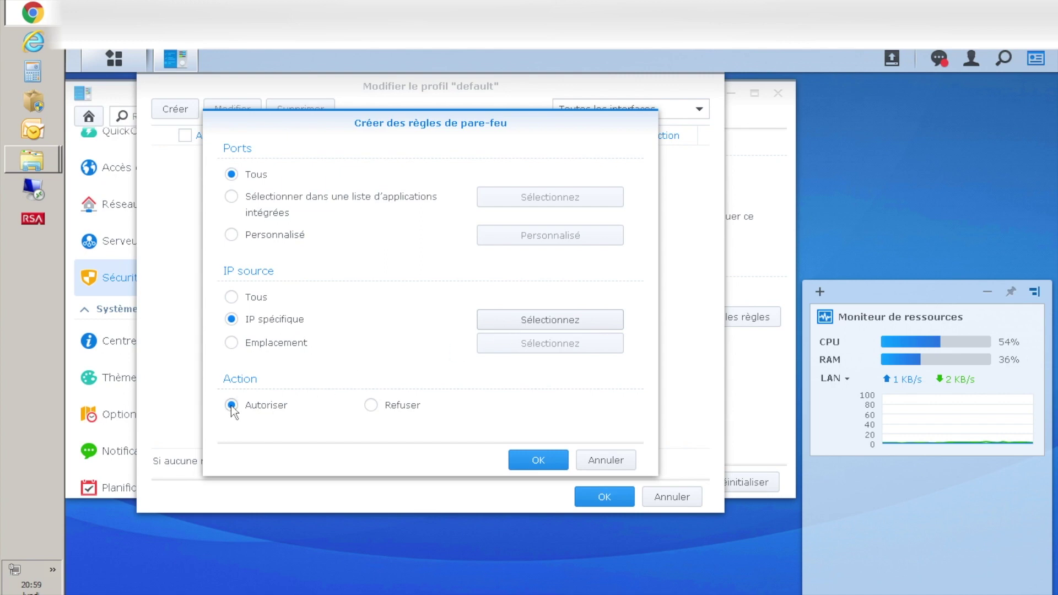
{"action": "left_click", "coordinate": [538, 460]}
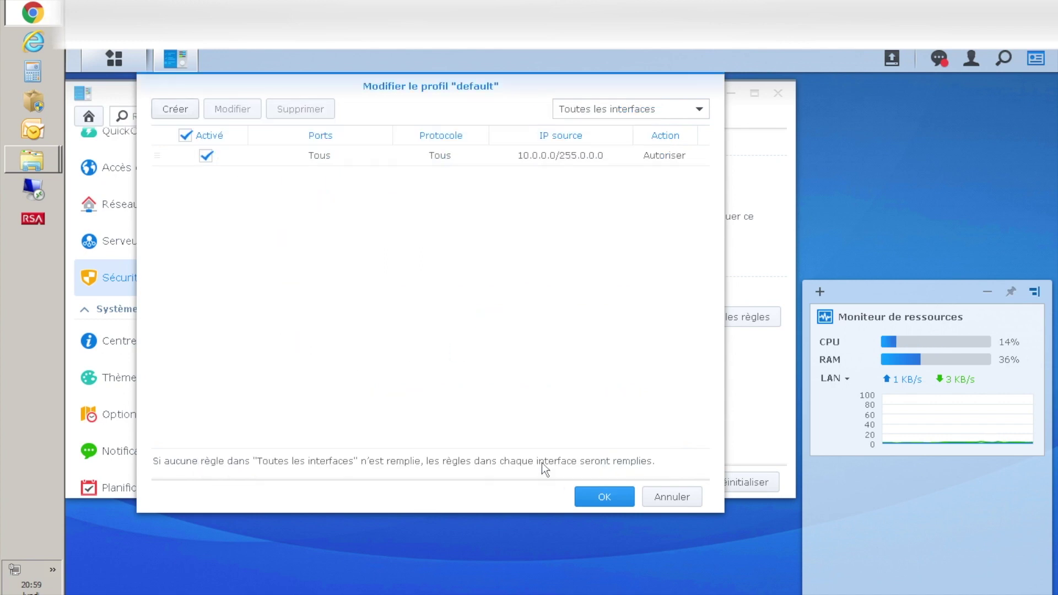
- Add an allow rule for source subnet 176.16.0.0/255.240.0.0
{"action": "left_click", "coordinate": [175, 110]}
{"action": "left_click", "coordinate": [231, 321]}
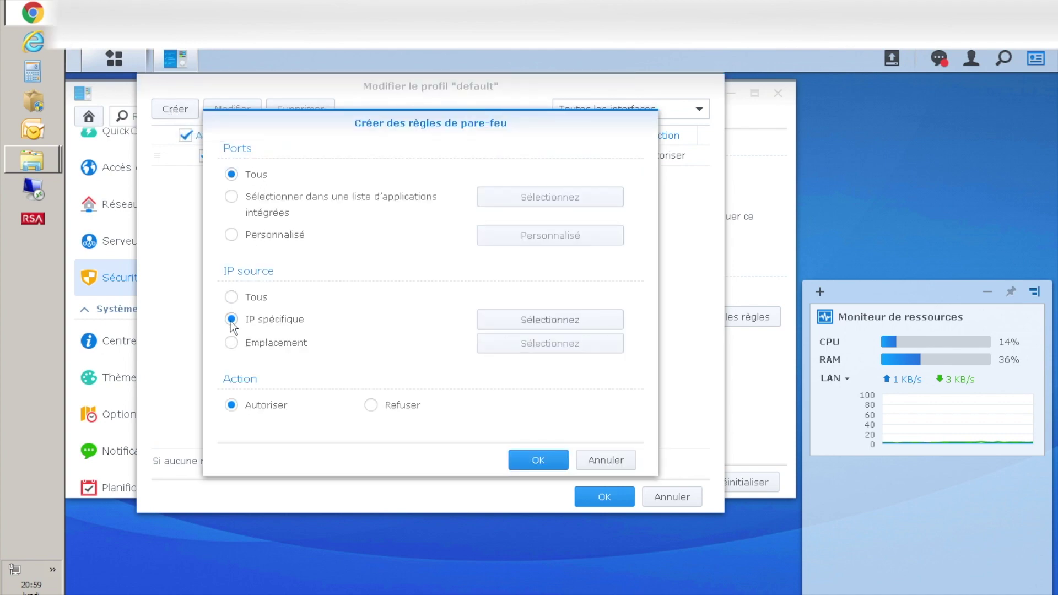
{"action": "left_click", "coordinate": [559, 321]}
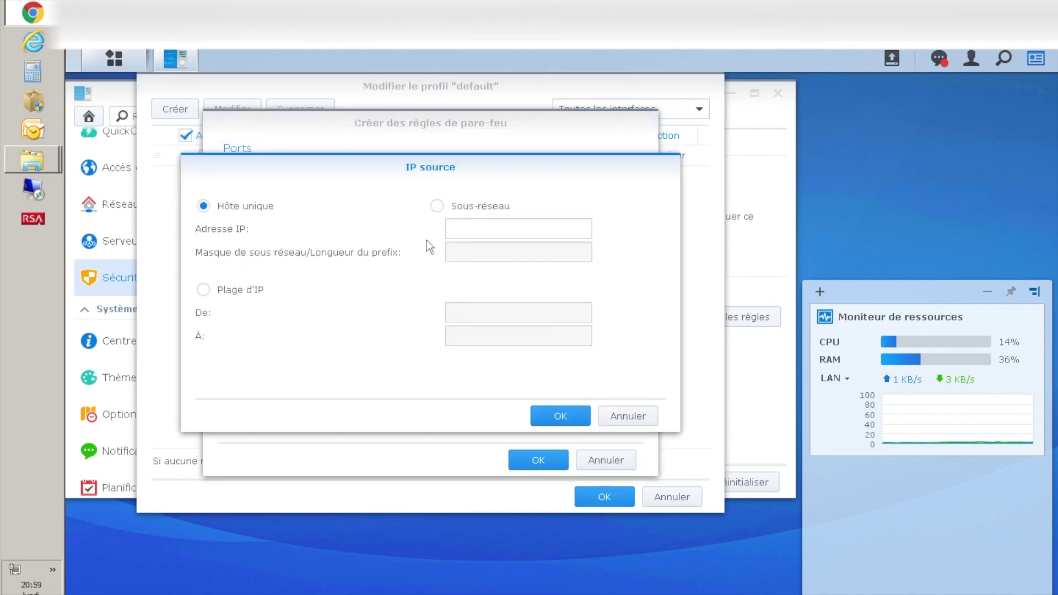
{"action": "left_click", "coordinate": [437, 206]}
{"action": "left_click", "coordinate": [458, 229]}
{"action": "type", "text": "176.16.0.0"}
{"action": "left_click", "coordinate": [459, 253]}
{"action": "type", "text": "255.240.0.0"}
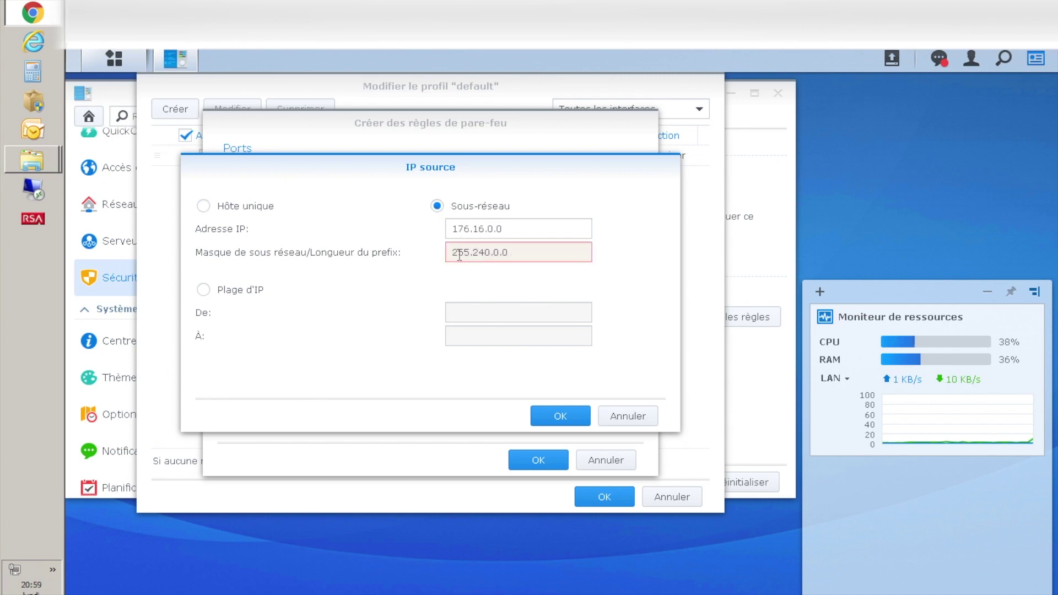
{"action": "key", "text": "Return"}
{"action": "key", "text": "Return"}
- Begin a third allow rule with source subnet 192.168.0.0/255.255.0.0
{"action": "left_click", "coordinate": [182, 111]}
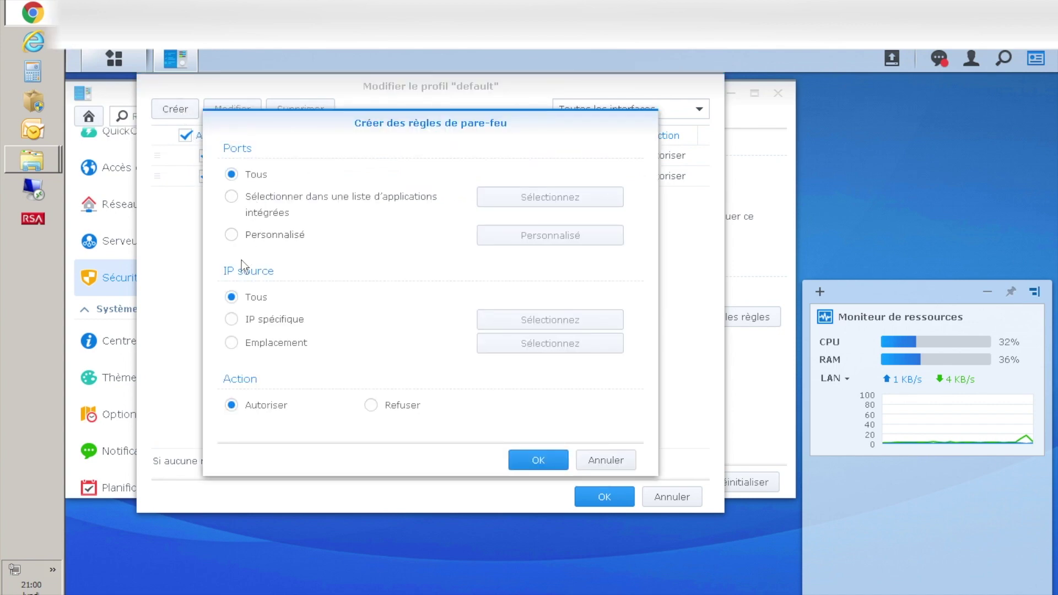
{"action": "left_click", "coordinate": [246, 318]}
{"action": "left_click", "coordinate": [537, 312]}
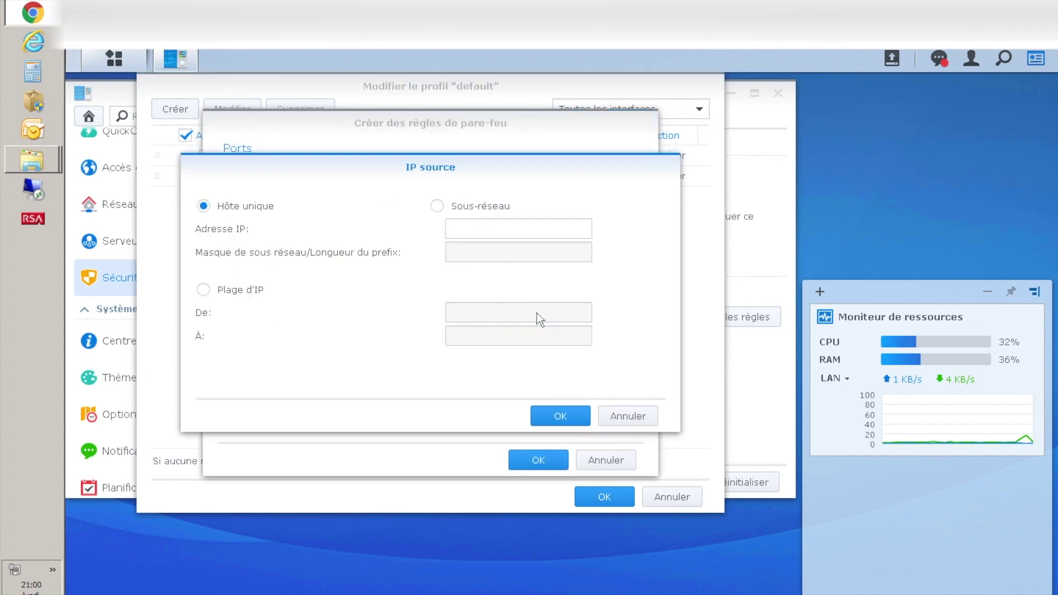
{"action": "left_click", "coordinate": [438, 206]}
{"action": "left_click", "coordinate": [462, 228]}
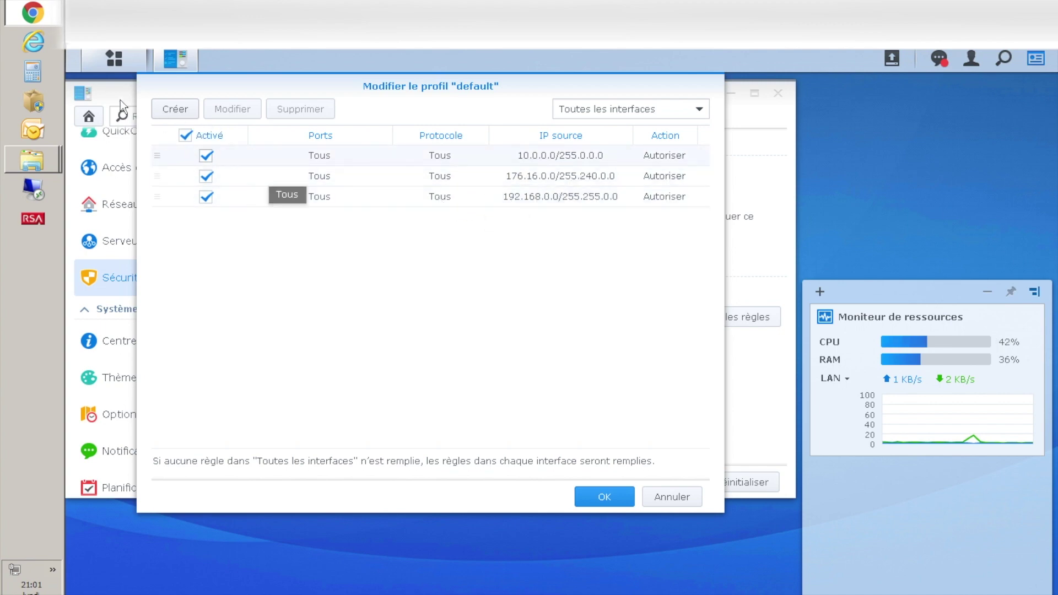
- Start a new rule using the VPN Server L2TP ports 1701 and 500, 4500
{"action": "left_click", "coordinate": [174, 110]}
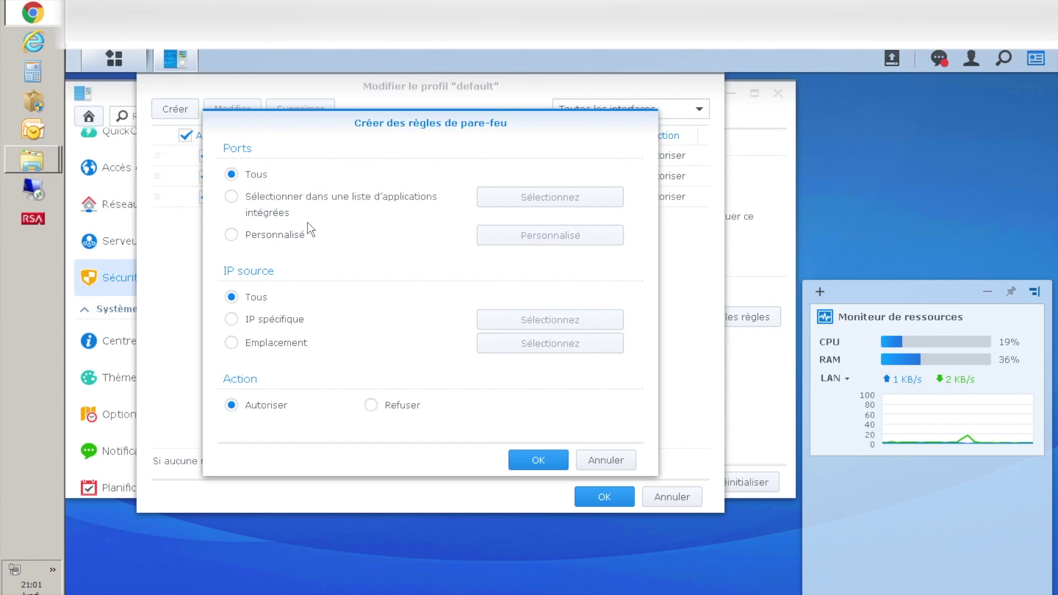
{"action": "left_click", "coordinate": [239, 205]}
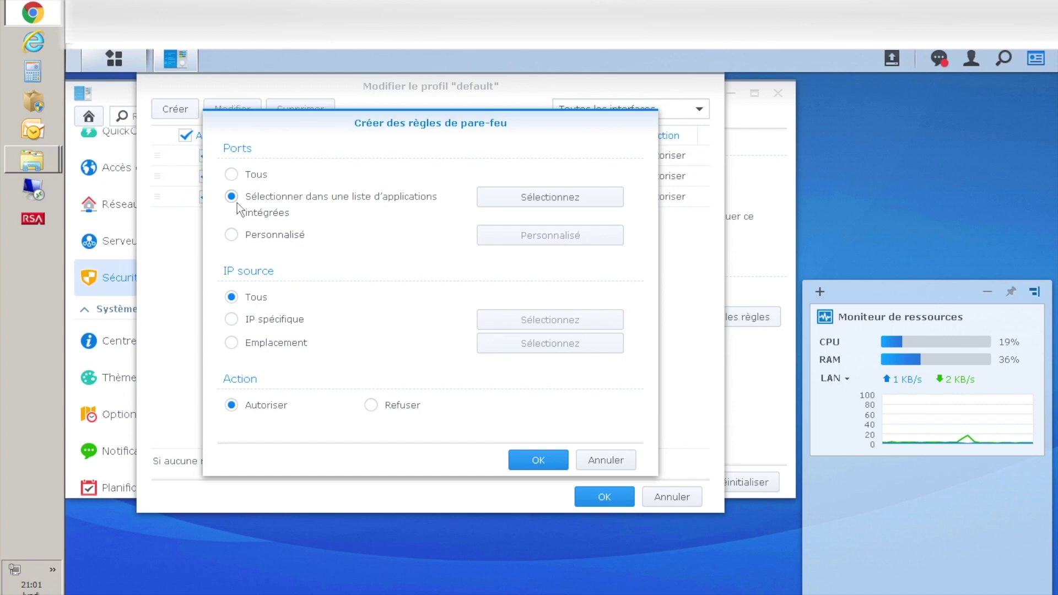
{"action": "left_click", "coordinate": [518, 204]}
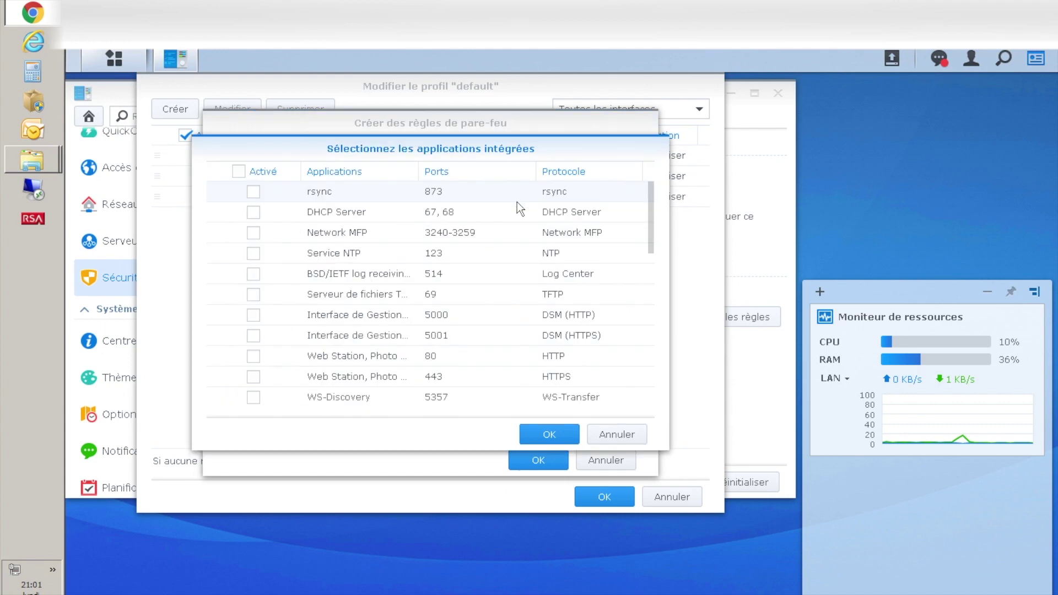
{"action": "left_click_drag", "start_coordinate": [652, 221], "coordinate": [651, 307]}
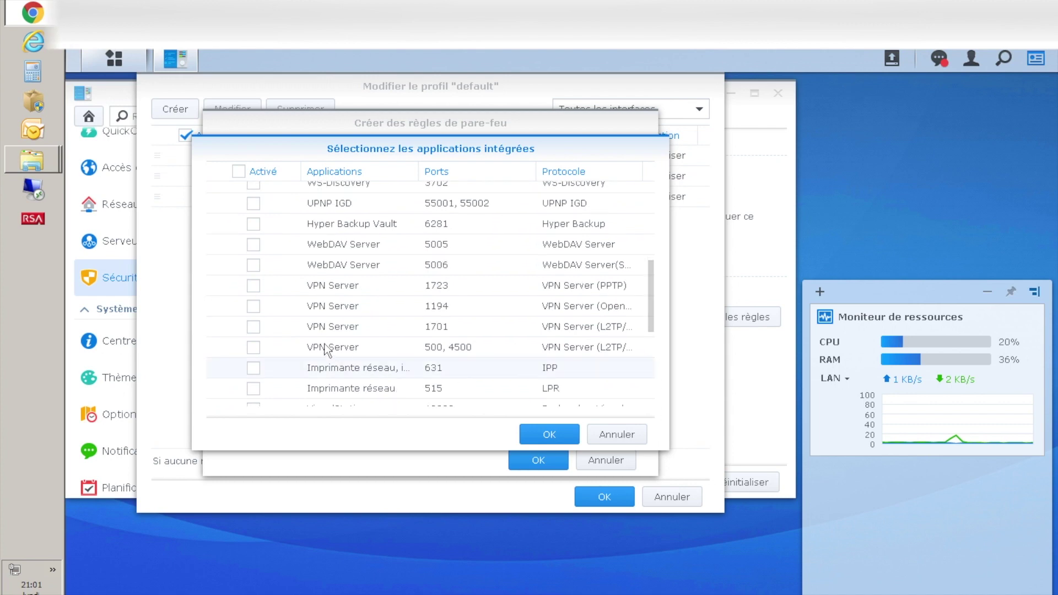
{"action": "left_click", "coordinate": [253, 328]}
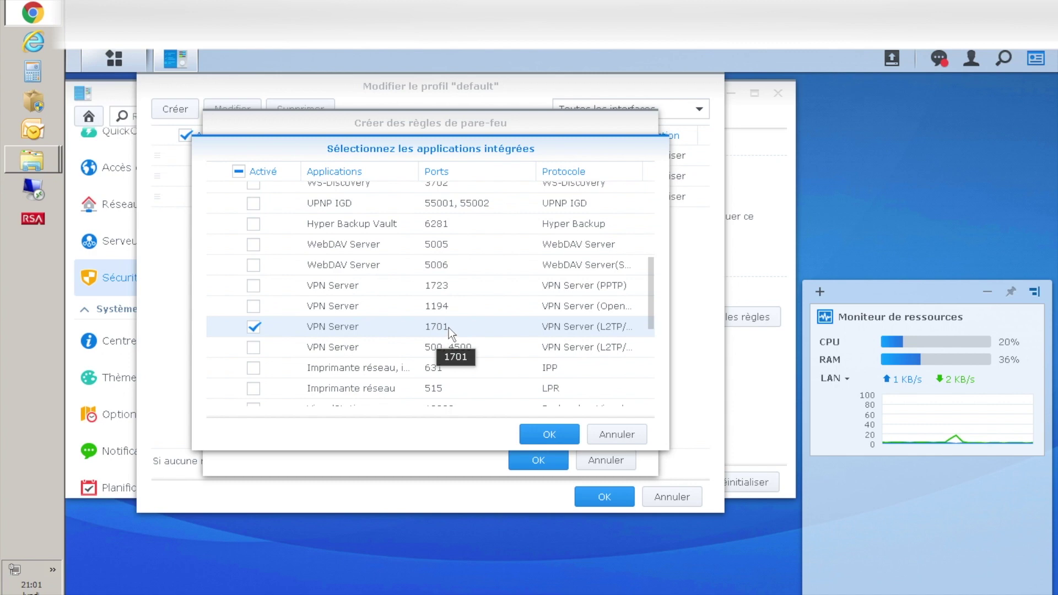
{"action": "left_click", "coordinate": [253, 348]}
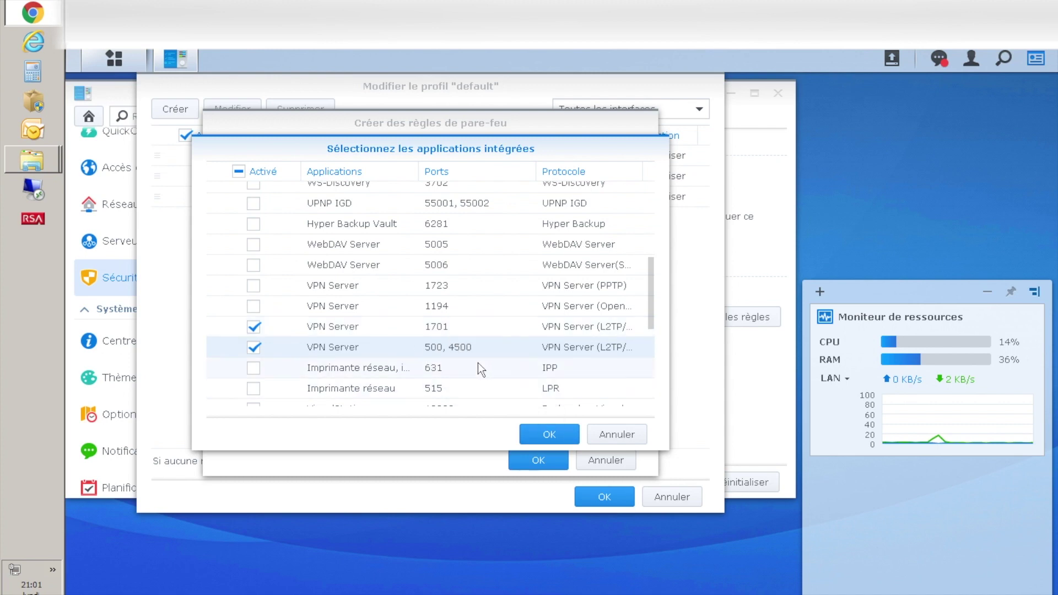
{"action": "left_click", "coordinate": [532, 433]}
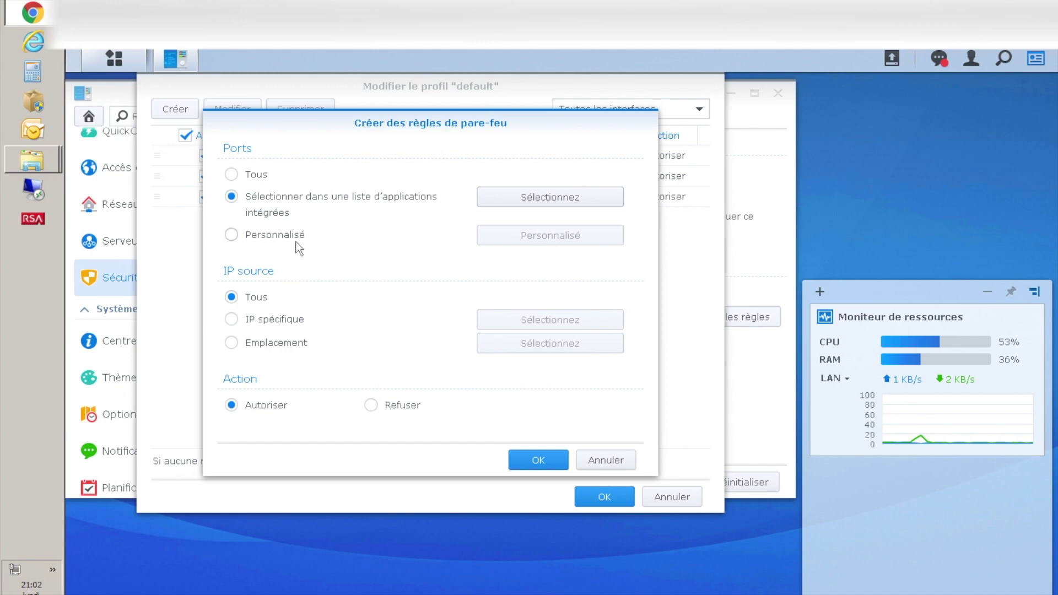
- Switch the VPN rule's IP source to a specific IP
{"action": "left_click", "coordinate": [232, 319]}
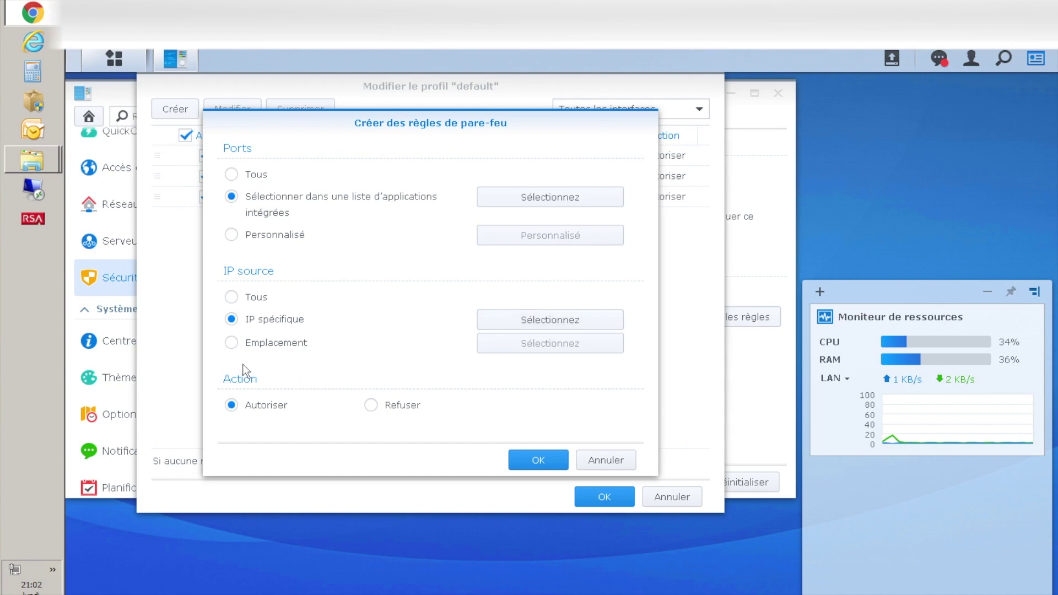
- Try a location-based source (searching FR, then ES), cancel, and set the IP source back to all
{"action": "left_click", "coordinate": [232, 344]}
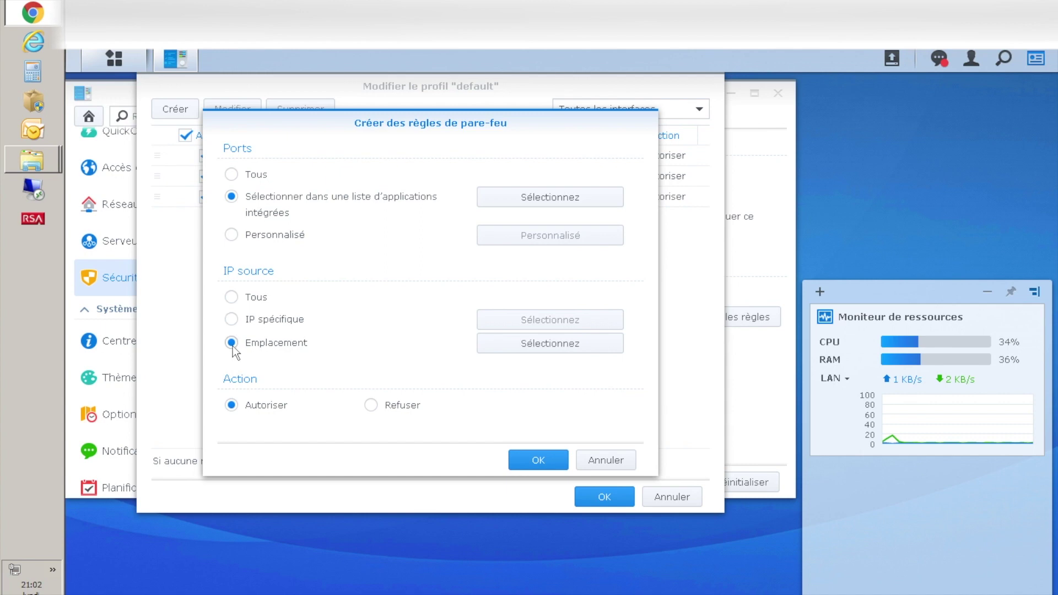
{"action": "left_click", "coordinate": [548, 345]}
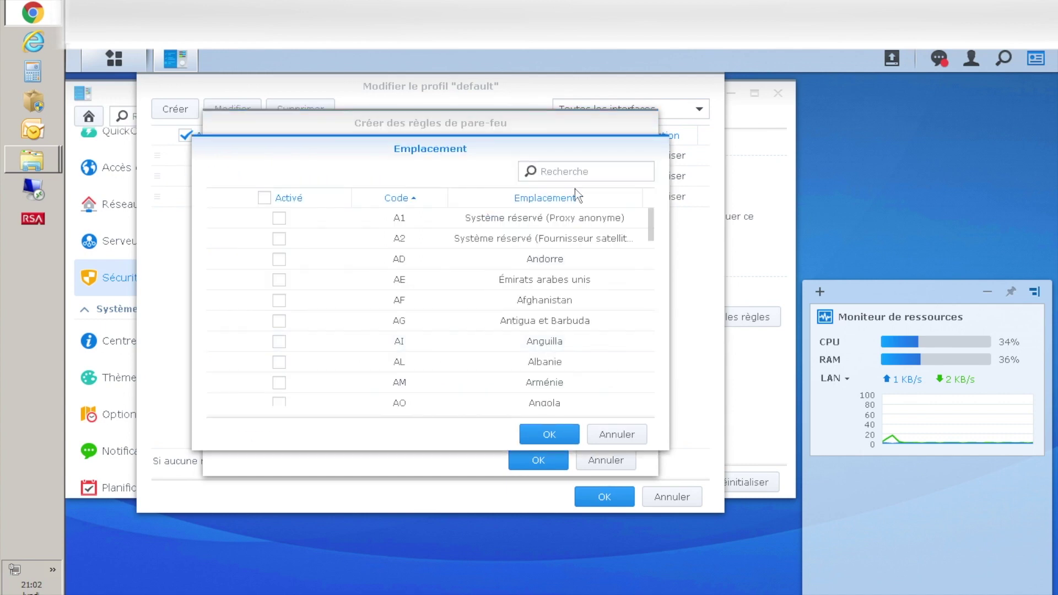
{"action": "left_click", "coordinate": [564, 172]}
{"action": "type", "text": "FR"}
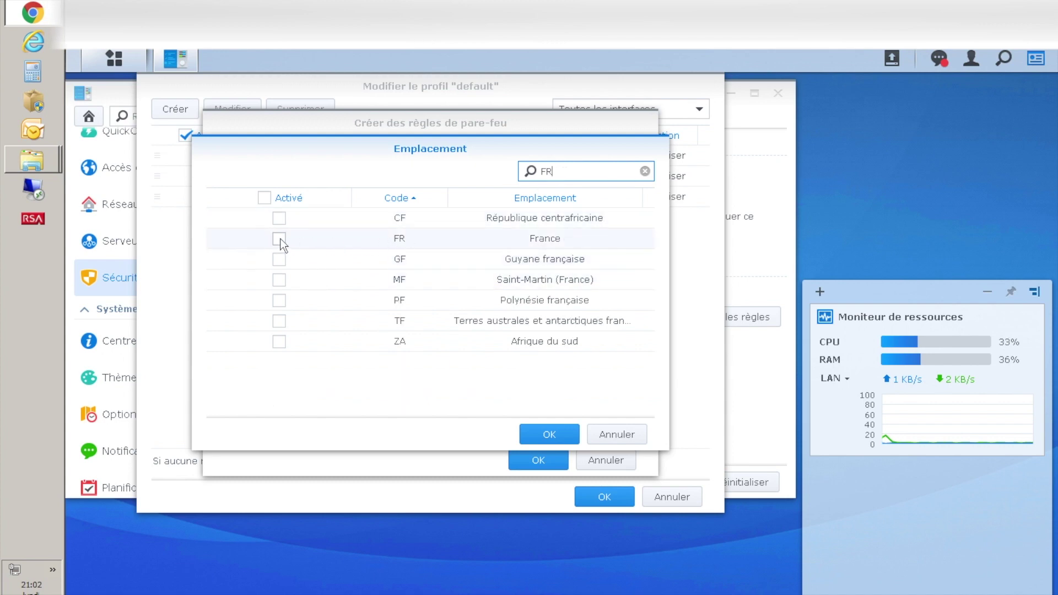
{"action": "key", "text": "BackSpace"}
{"action": "key", "text": "BackSpace"}
{"action": "type", "text": "ES"}
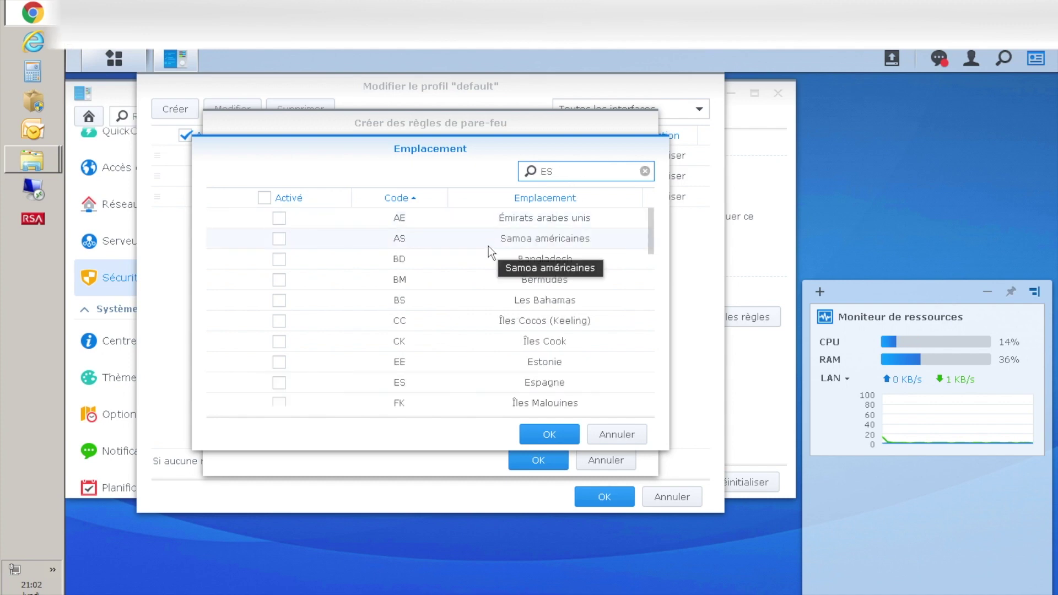
{"action": "left_click", "coordinate": [611, 434]}
{"action": "left_click", "coordinate": [232, 297]}
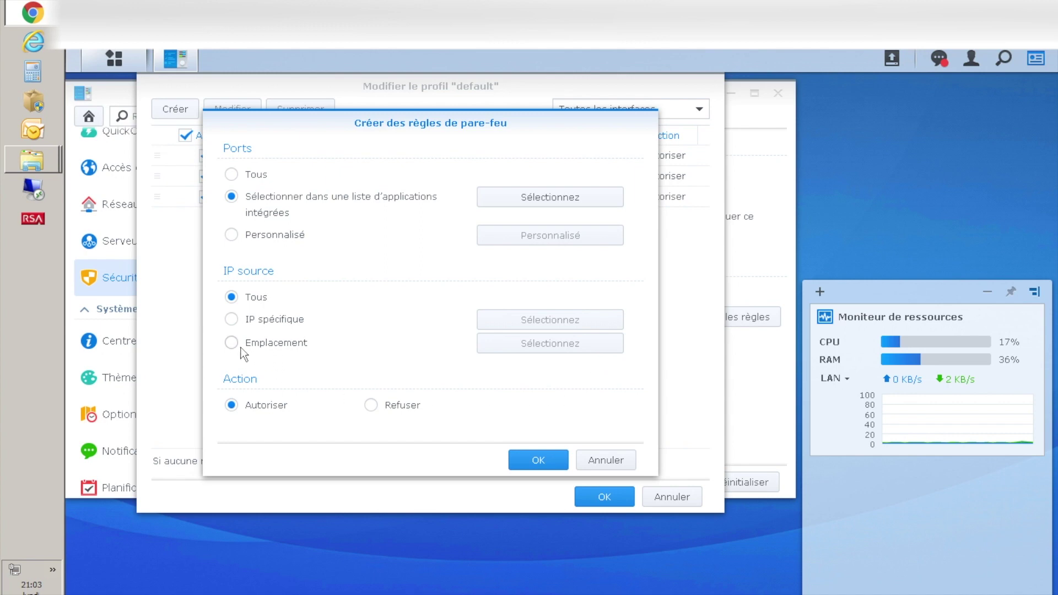
- Add the VPN Server UDP allow rule for any source to the default profile
{"action": "left_click", "coordinate": [532, 461]}
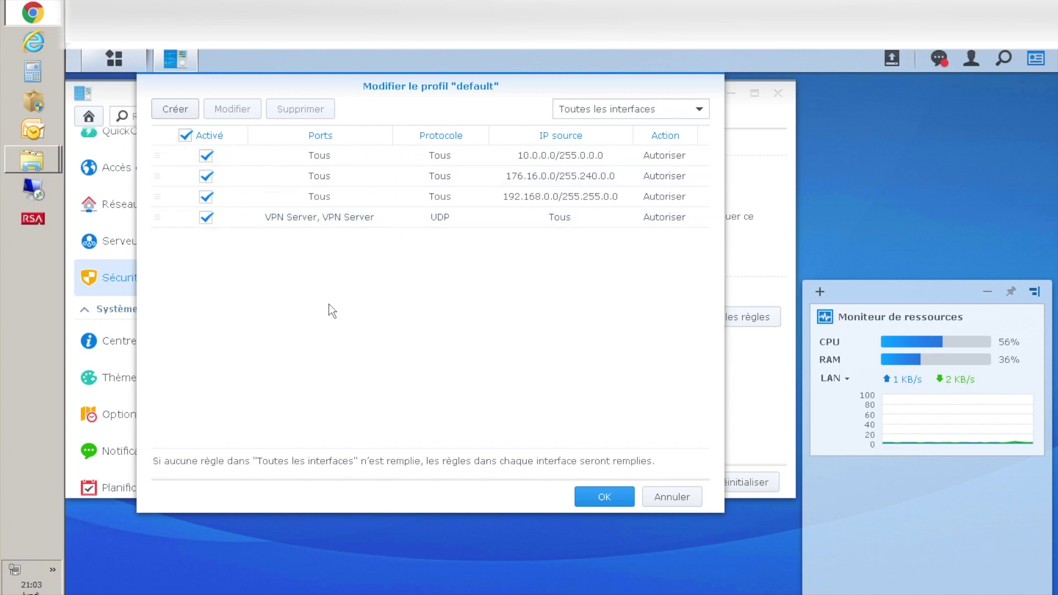
- Add a final deny-all rule at the bottom of the default profile and save the rules
{"action": "left_click", "coordinate": [165, 111]}
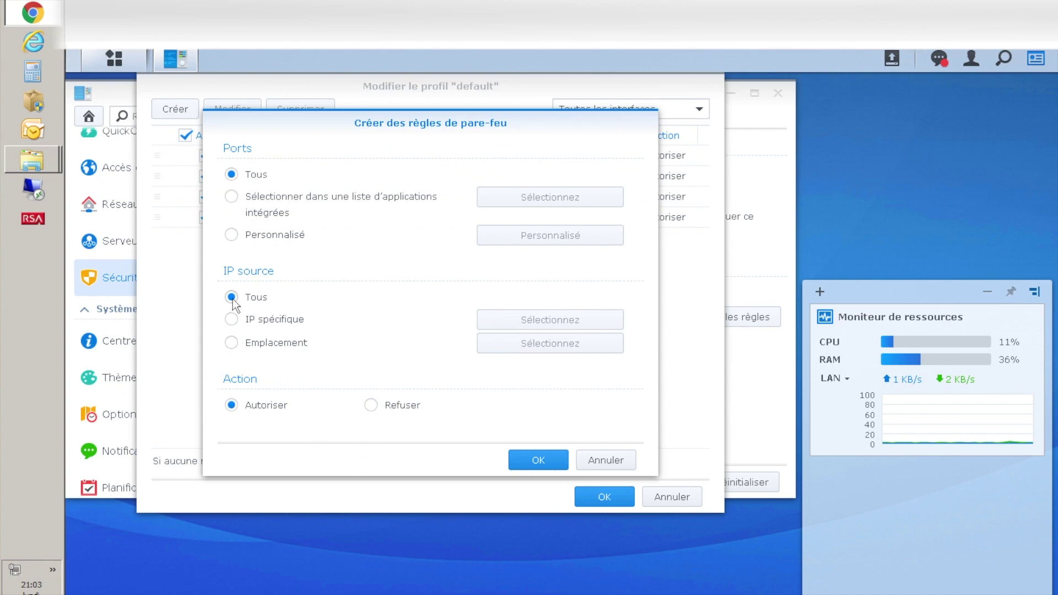
{"action": "left_click", "coordinate": [372, 405]}
{"action": "left_click", "coordinate": [538, 461]}
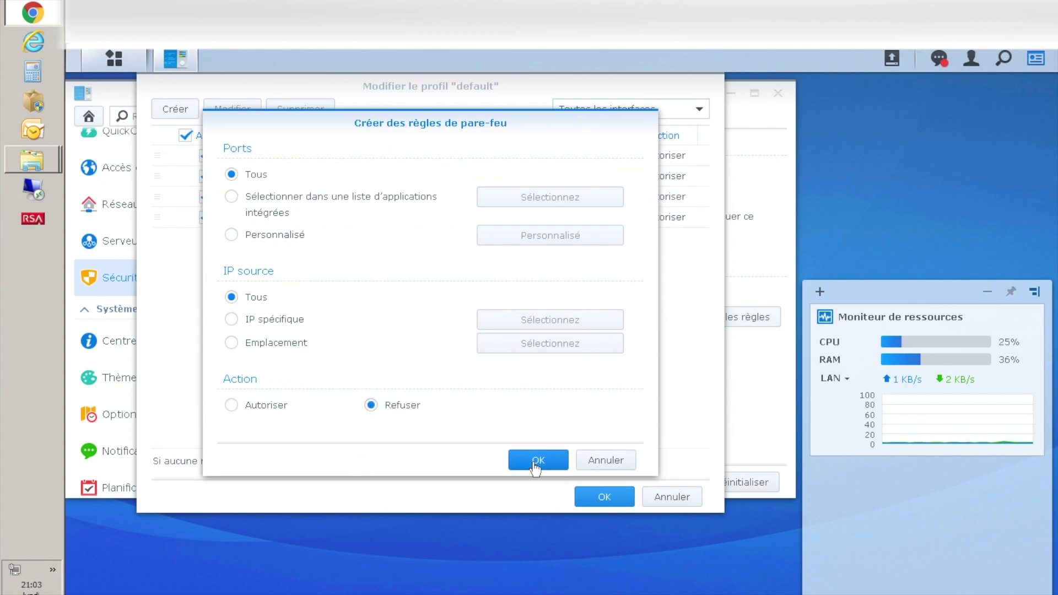
{"action": "left_click", "coordinate": [279, 239]}
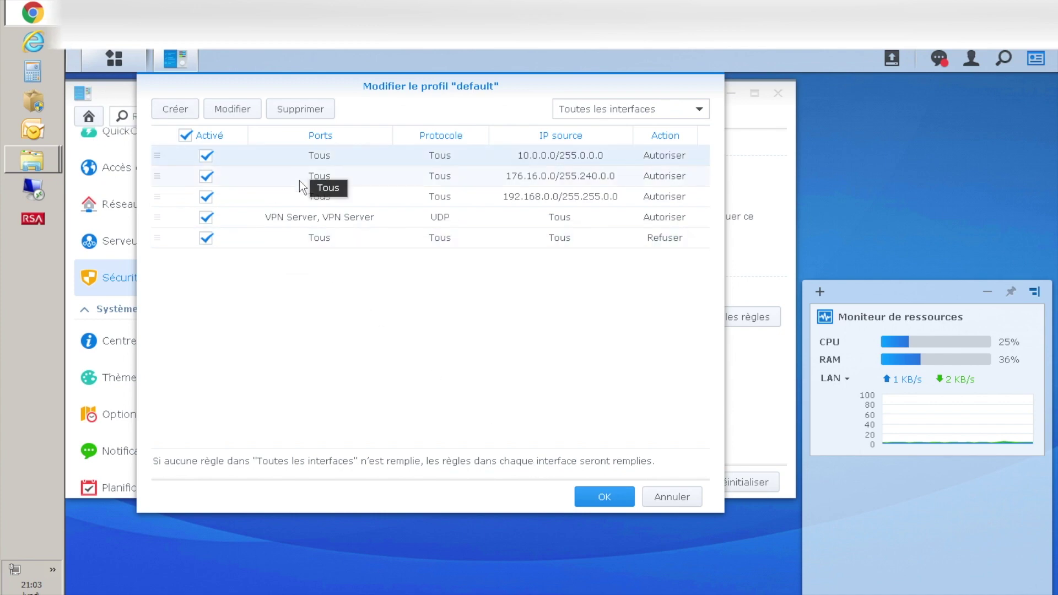
{"action": "left_click", "coordinate": [307, 242]}
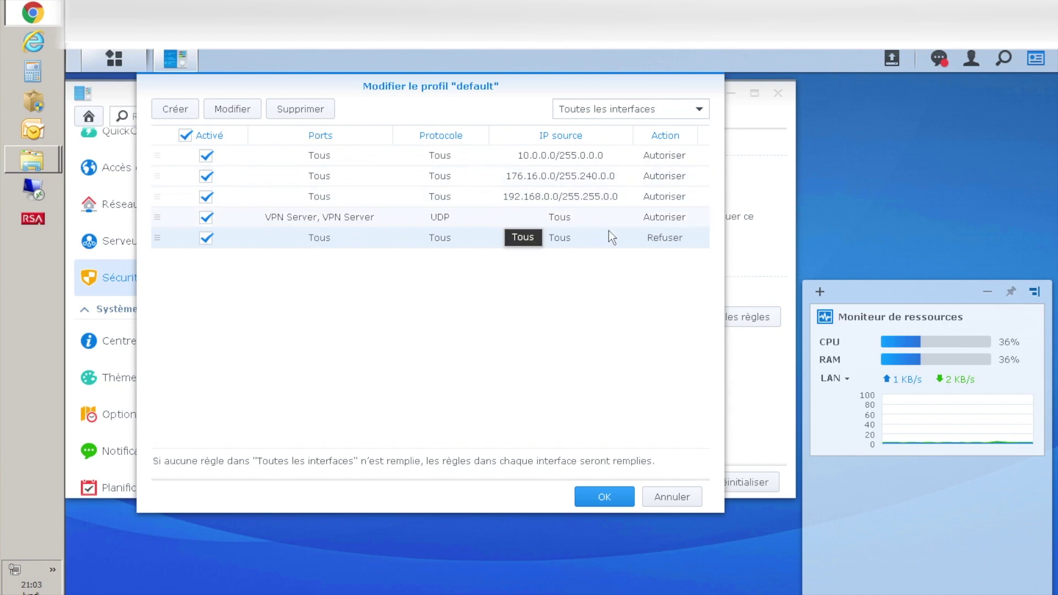
{"action": "left_click", "coordinate": [594, 491]}
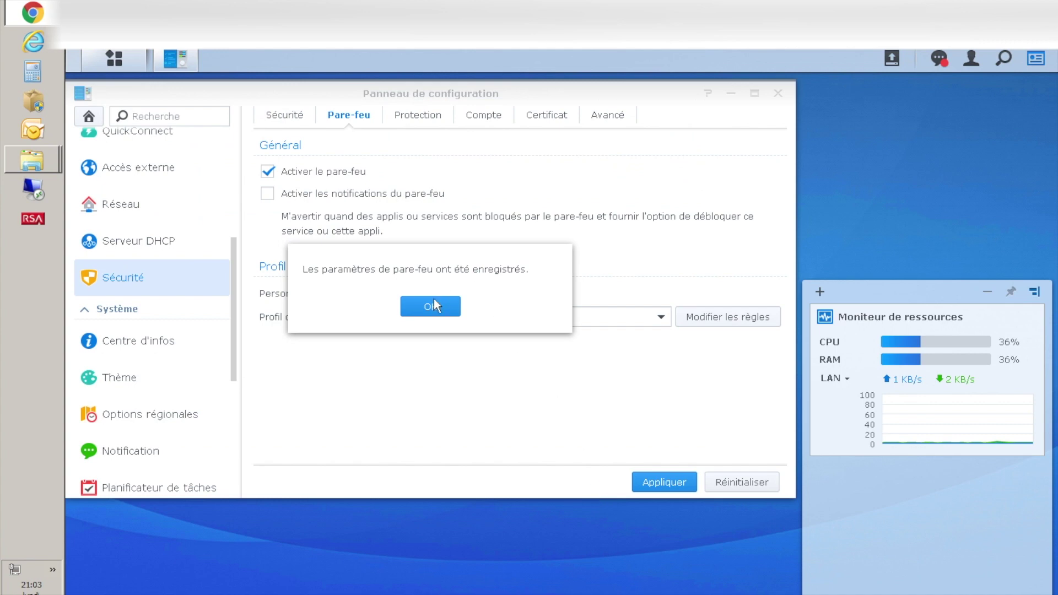
- Dismiss the saved confirmation, launch VPN Server from the Main Menu and move its window up
{"action": "left_click", "coordinate": [427, 307]}
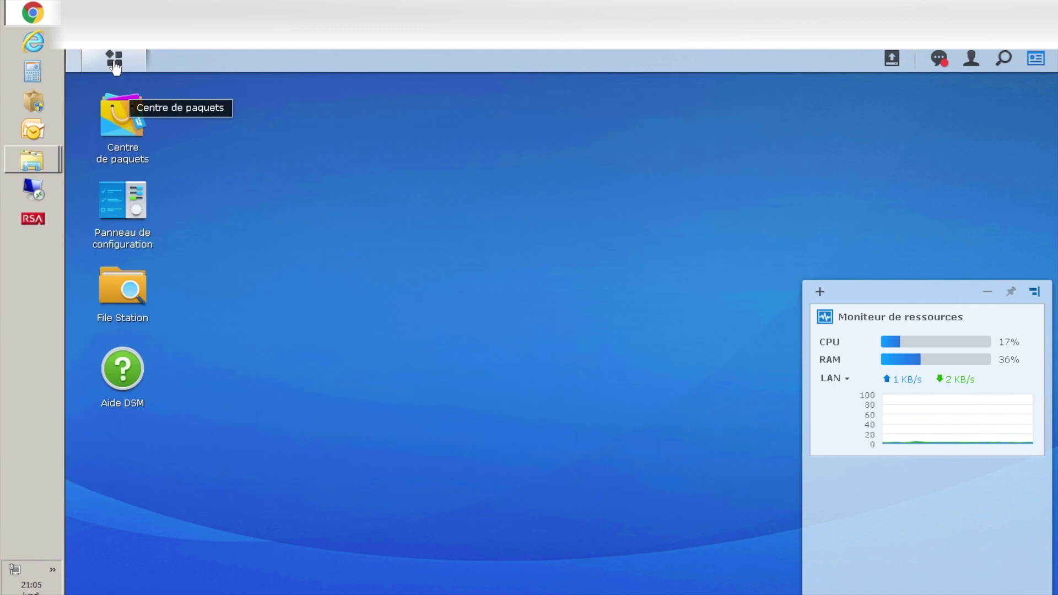
{"action": "left_click", "coordinate": [115, 60]}
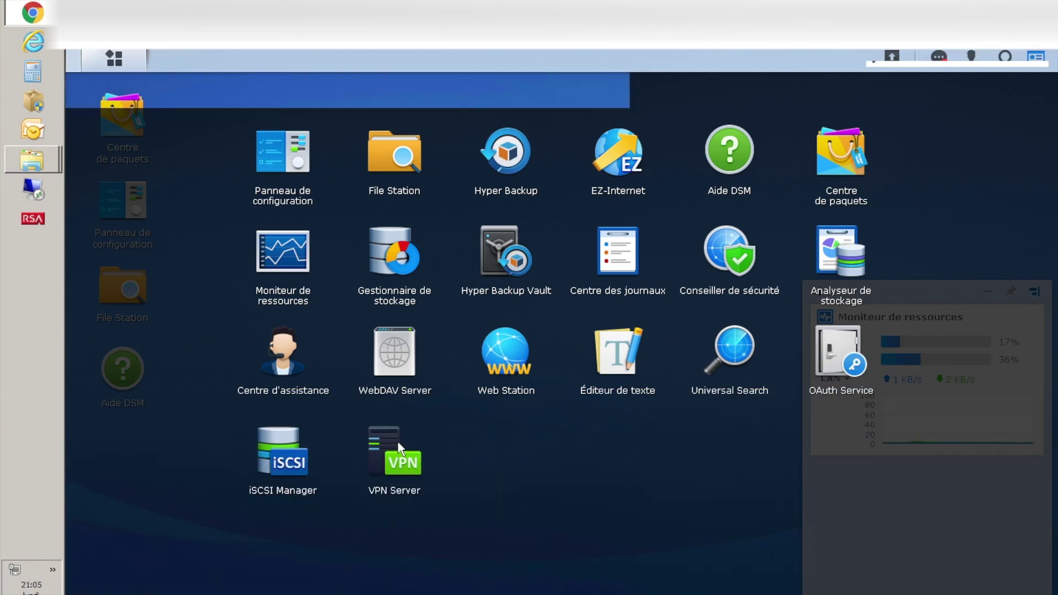
{"action": "left_click", "coordinate": [400, 449]}
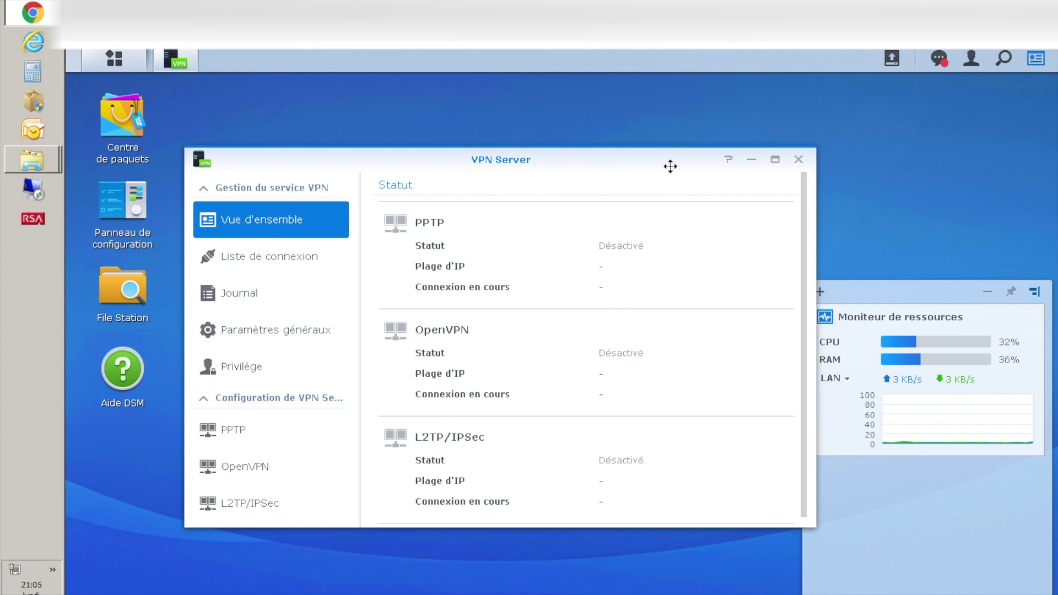
{"action": "left_click_drag", "start_coordinate": [671, 166], "coordinate": [673, 125]}
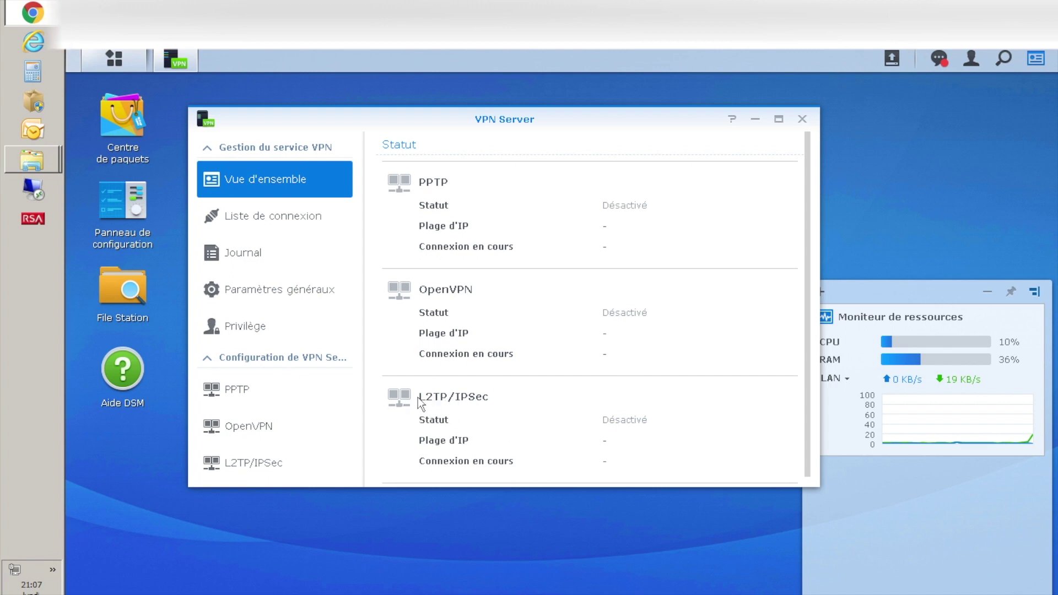
- Check the connection list and log, then keep LAN (192.168.11.169) as the general-settings interface
{"action": "left_click", "coordinate": [283, 226]}
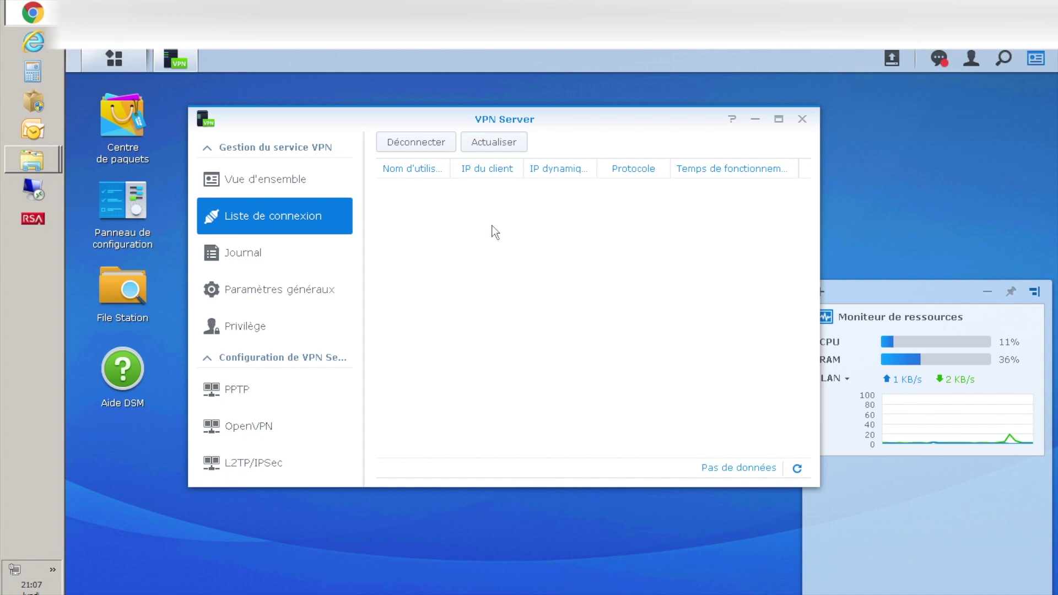
{"action": "left_click", "coordinate": [238, 257]}
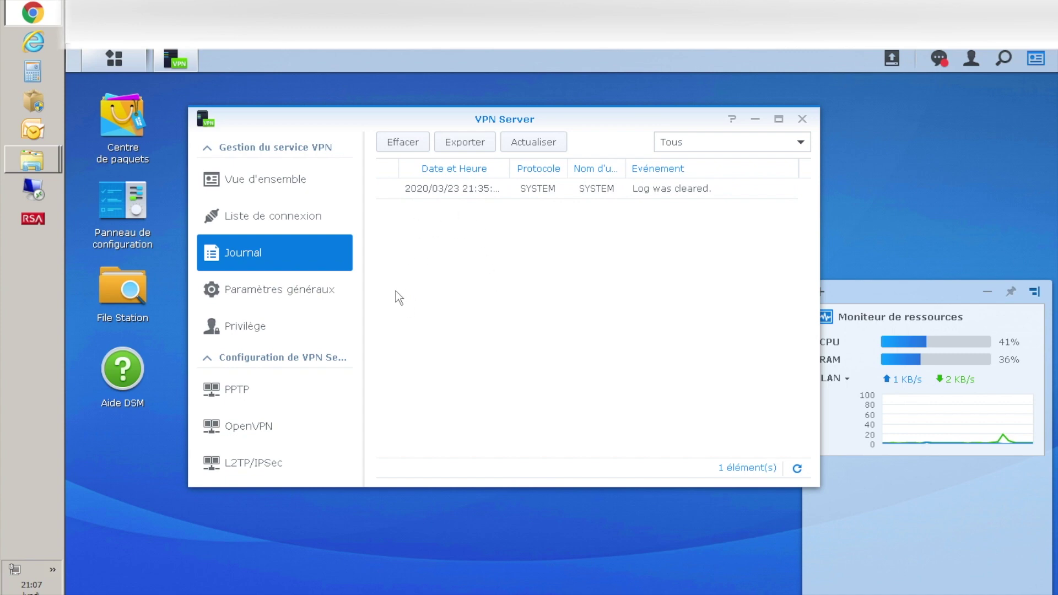
{"action": "left_click", "coordinate": [302, 297]}
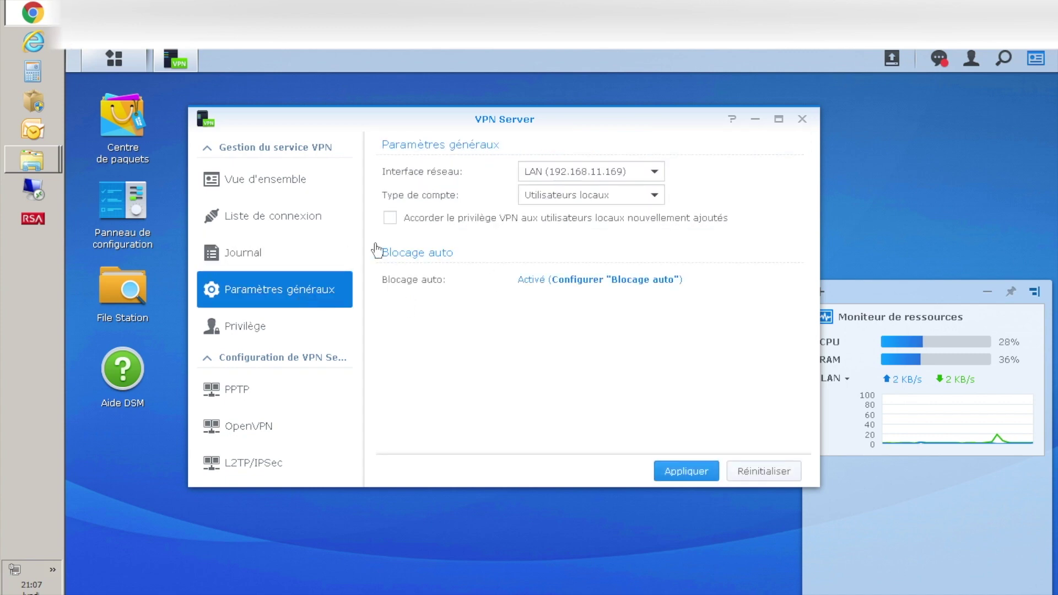
{"action": "left_click", "coordinate": [544, 173]}
{"action": "left_click", "coordinate": [544, 176]}
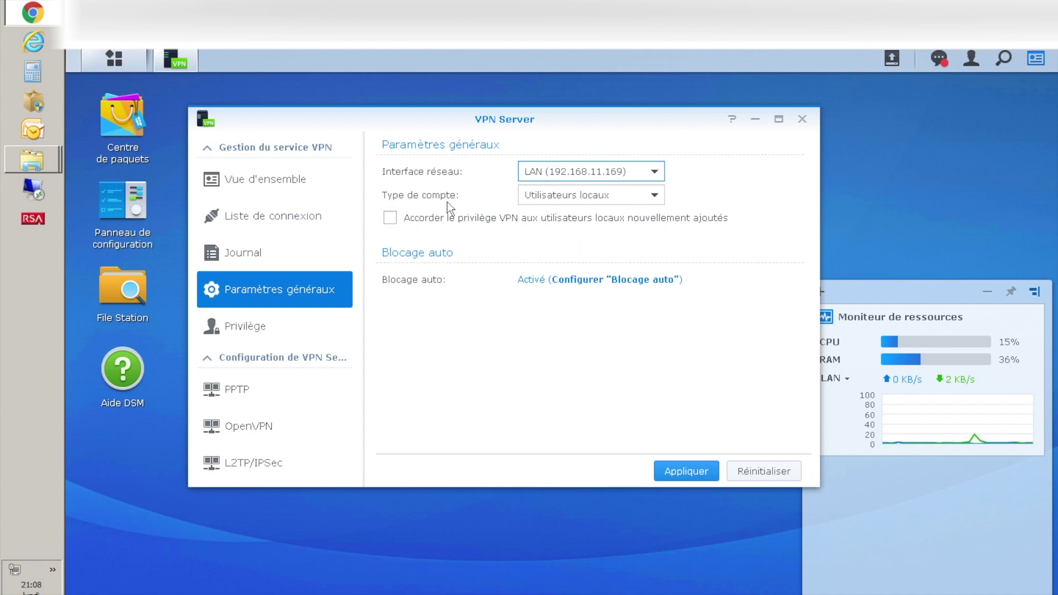
- Remove all VPN privileges, grant only the test user L2TP/IPSec access, and save
{"action": "left_click", "coordinate": [259, 330]}
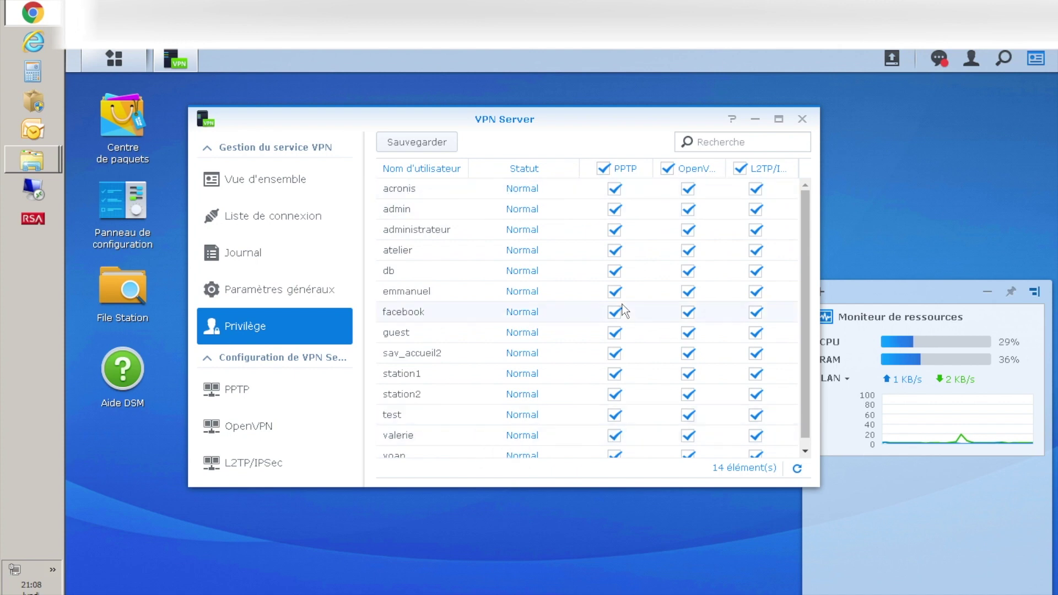
{"action": "left_click", "coordinate": [604, 169]}
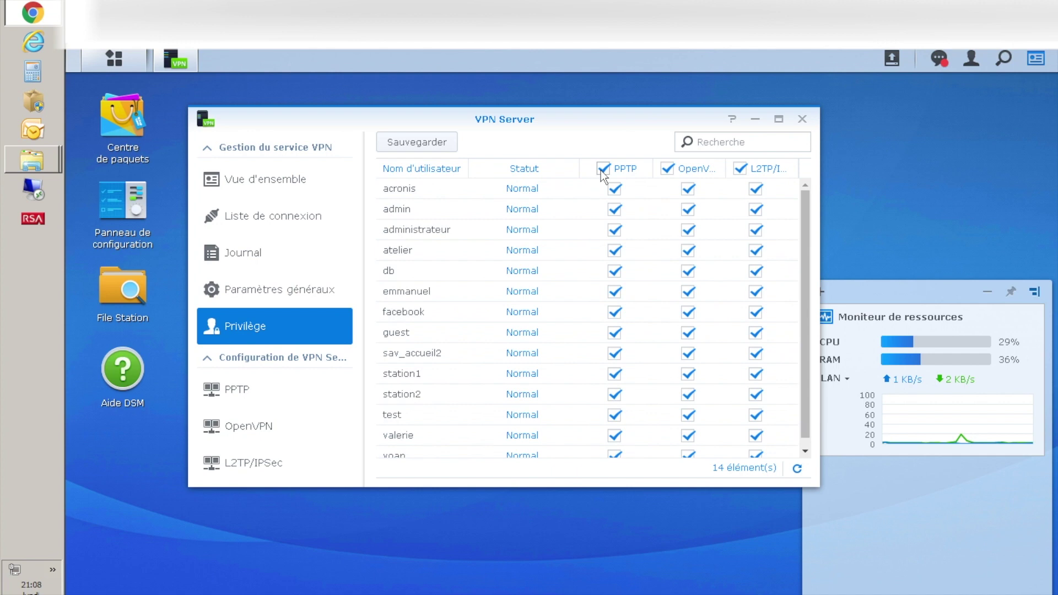
{"action": "left_click", "coordinate": [667, 168]}
{"action": "left_click", "coordinate": [741, 169]}
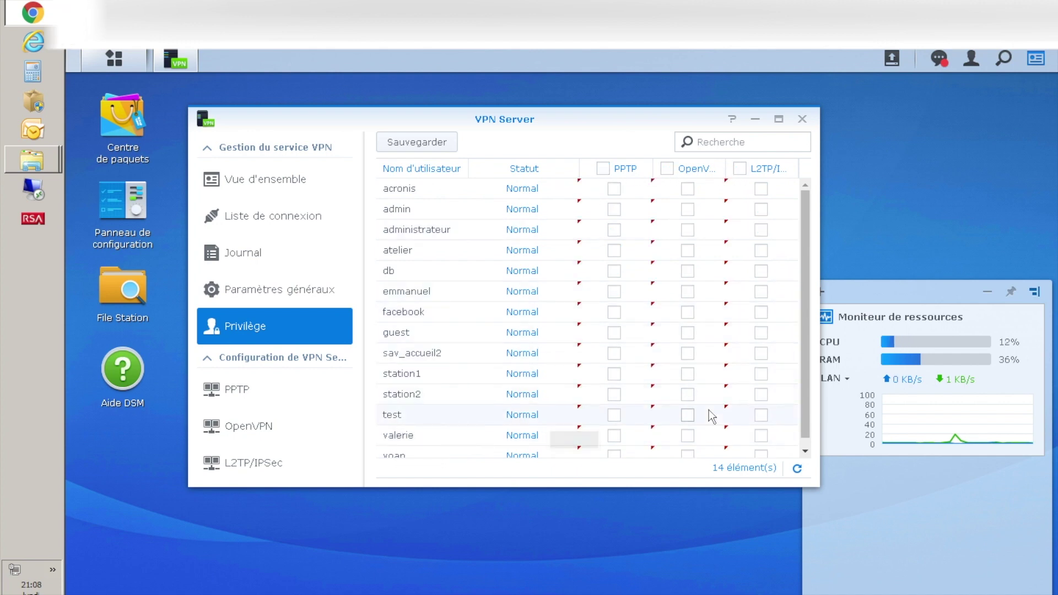
{"action": "left_click", "coordinate": [762, 415]}
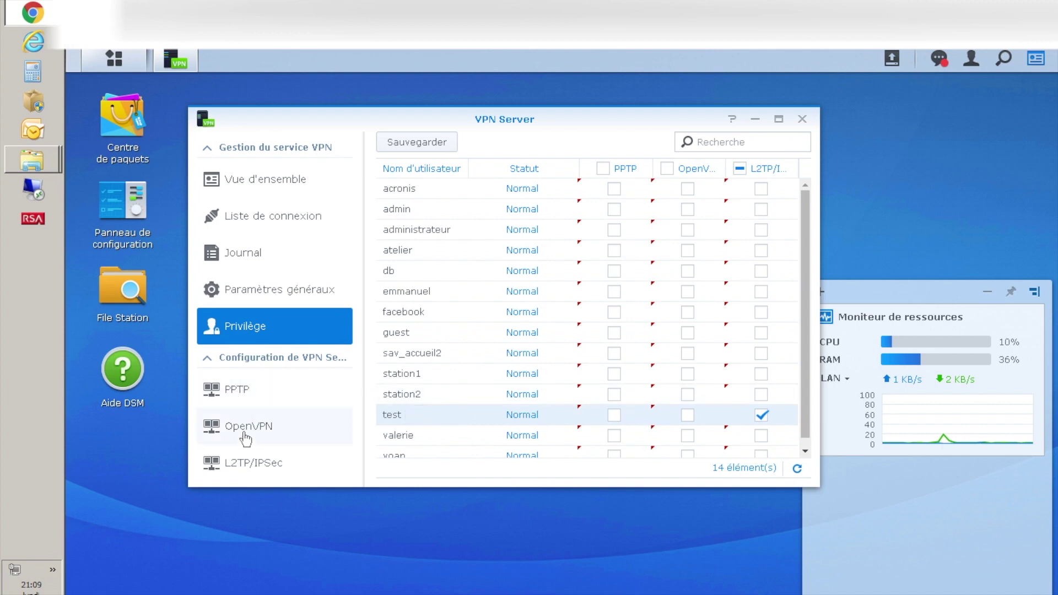
{"action": "left_click", "coordinate": [245, 466]}
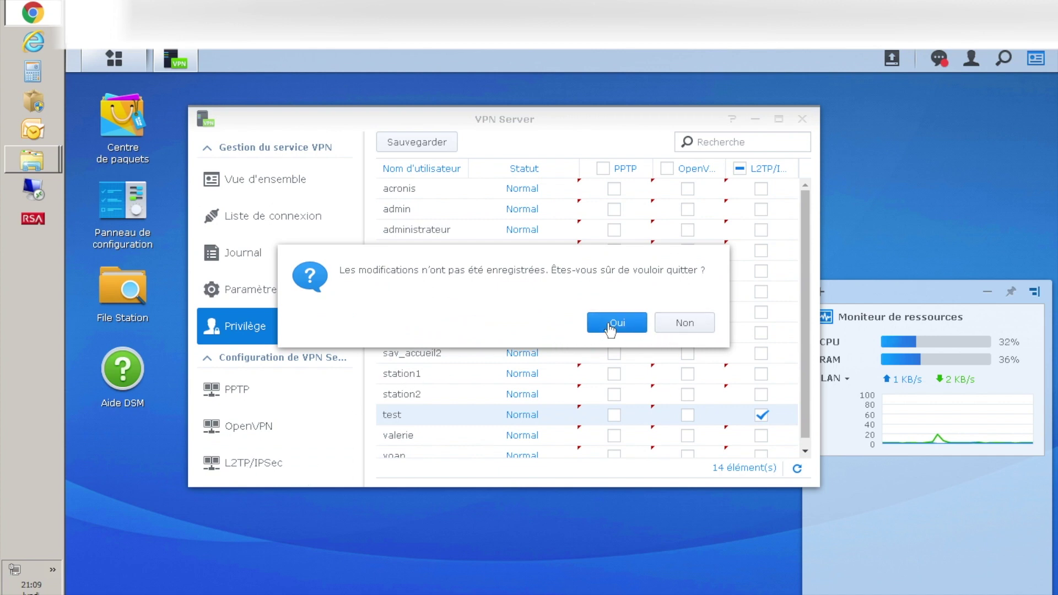
{"action": "left_click", "coordinate": [685, 324]}
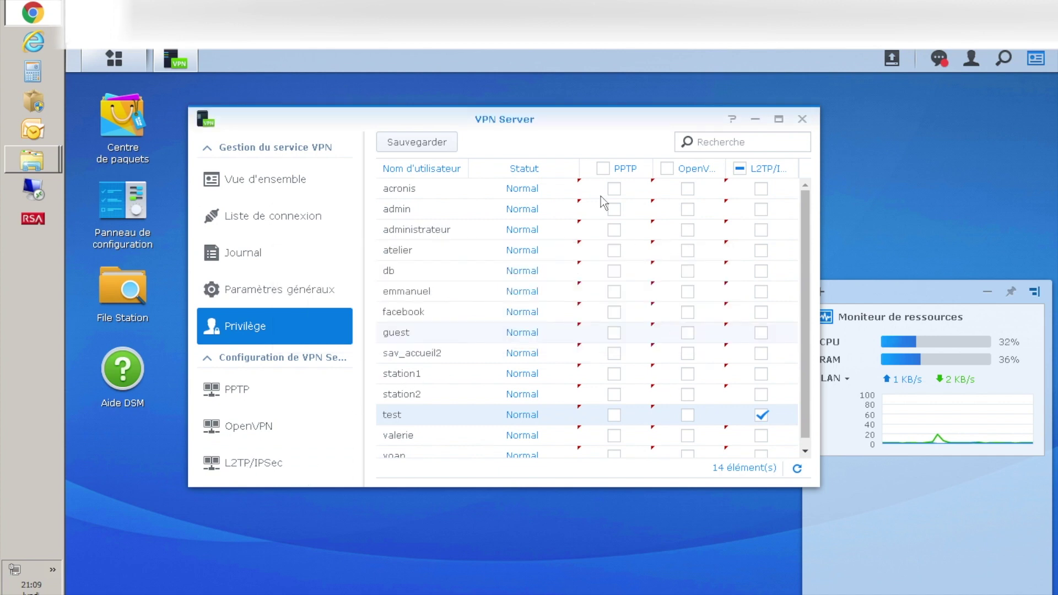
{"action": "left_click", "coordinate": [422, 144]}
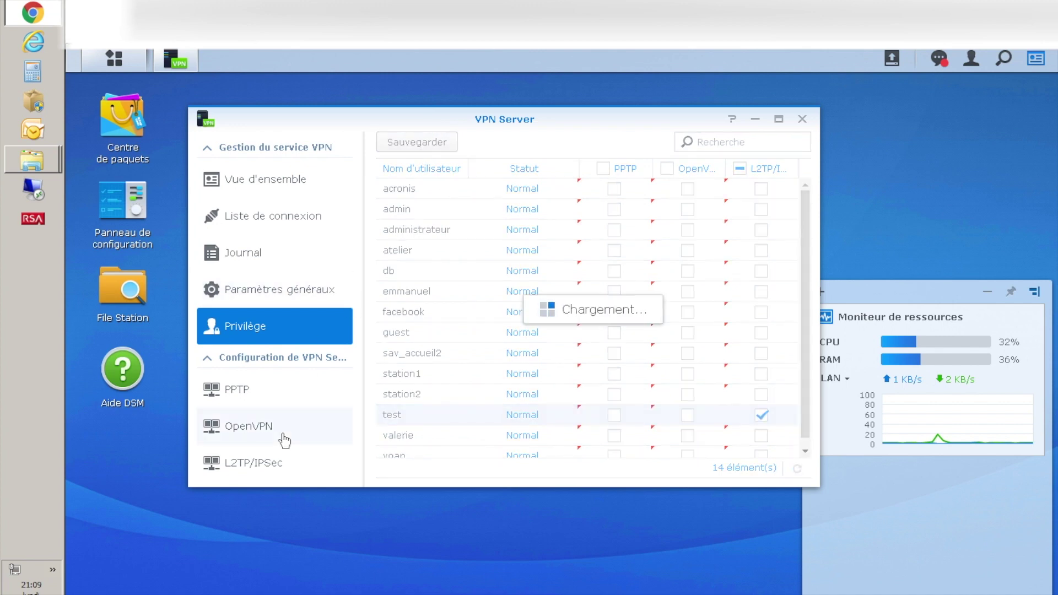
- Enable the L2TP/IPSec VPN server and review its 10.2.0.0 address pool
{"action": "left_click", "coordinate": [267, 474]}
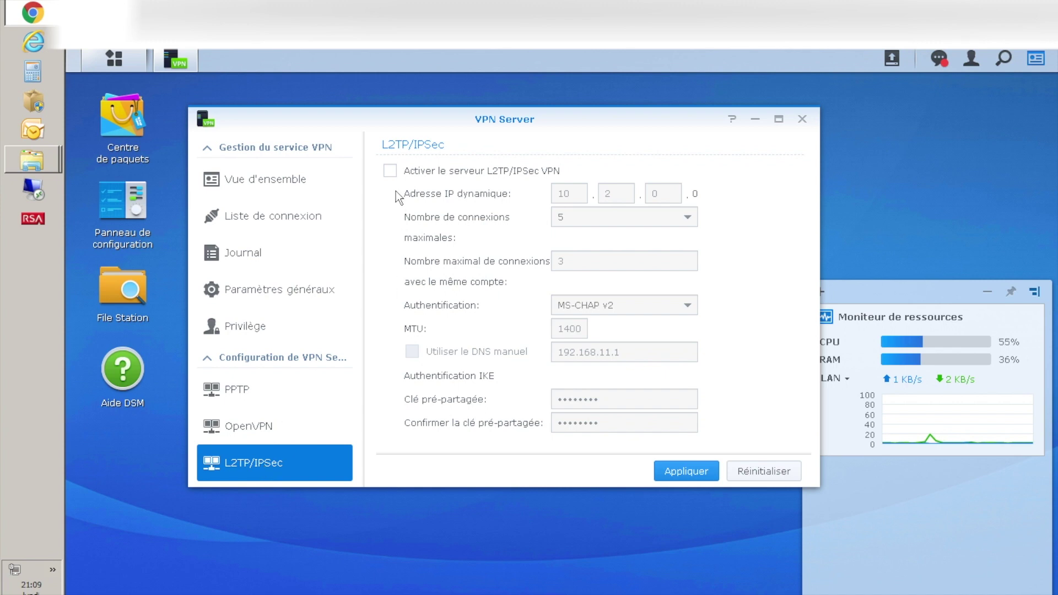
{"action": "left_click", "coordinate": [390, 171]}
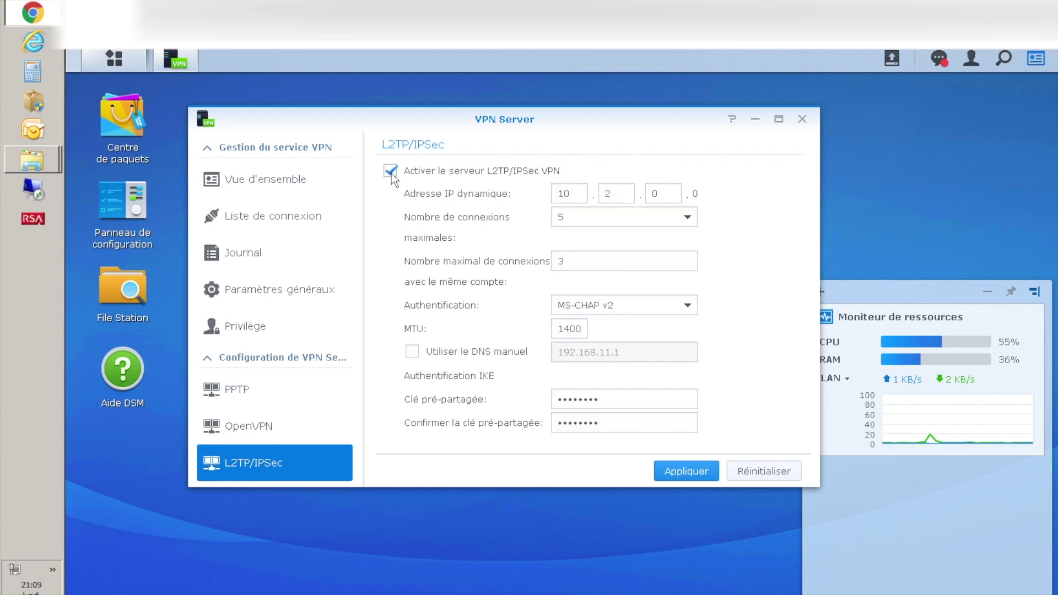
{"action": "left_click", "coordinate": [565, 194]}
{"action": "double_click", "coordinate": [565, 194]}
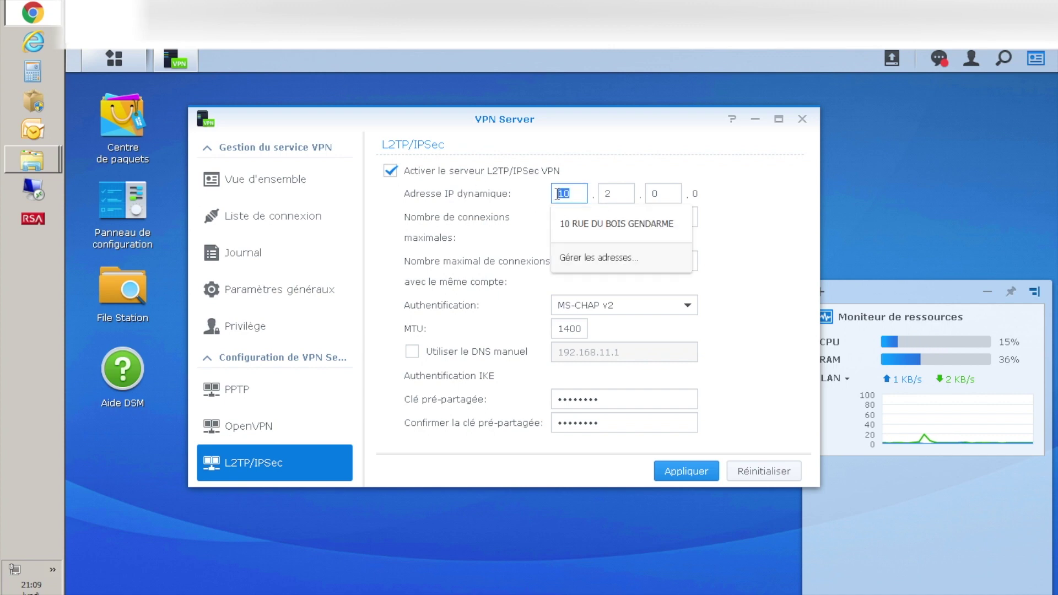
{"action": "left_click", "coordinate": [608, 196]}
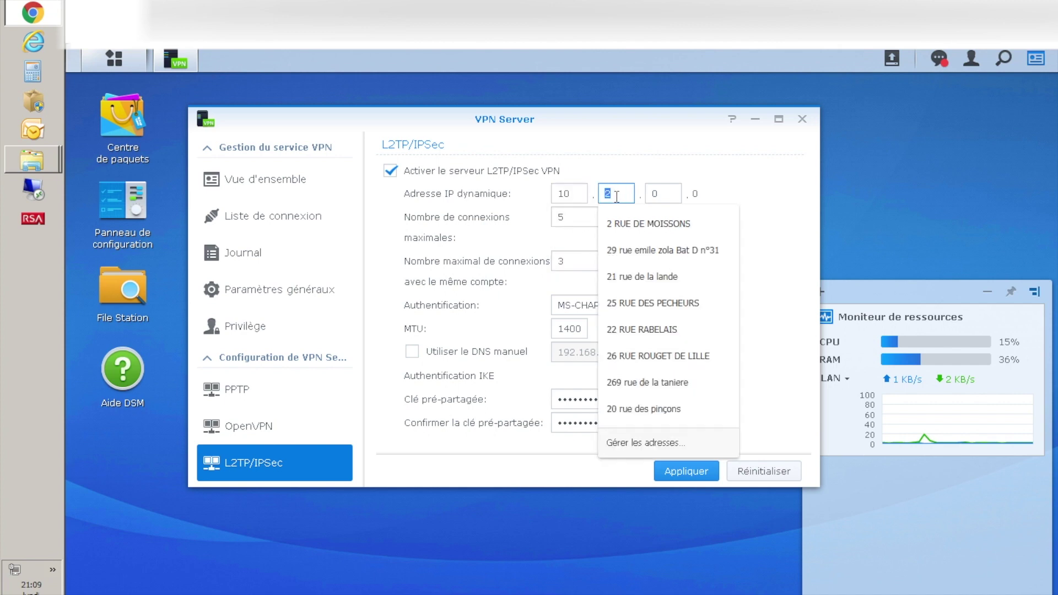
{"action": "left_click", "coordinate": [656, 195]}
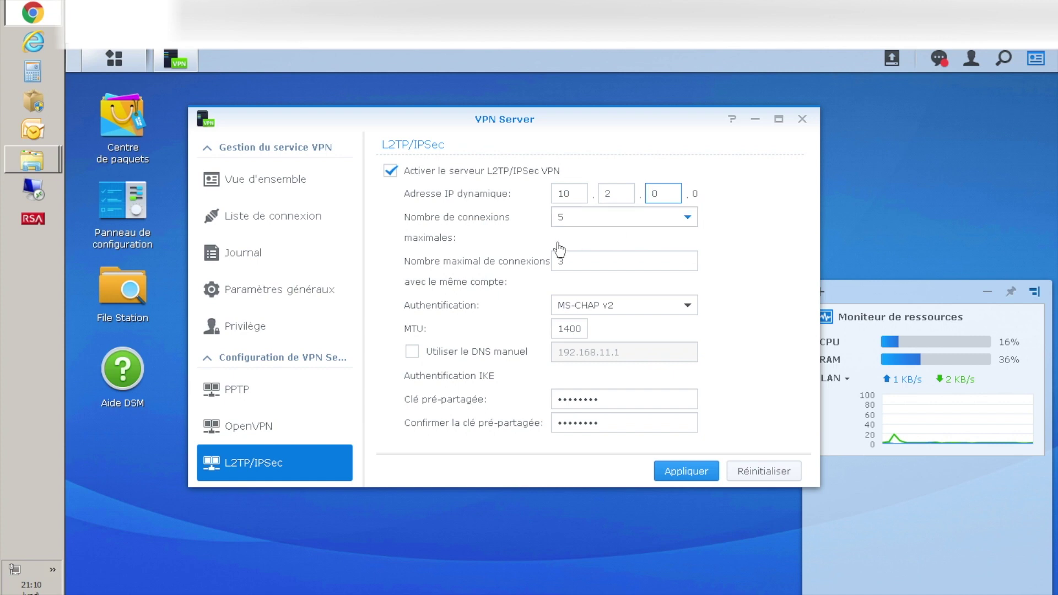
- Keep maximum connections at 5, check the pre-shared key, and apply the L2TP/IPSec settings
{"action": "key", "text": "Tab"}
{"action": "key", "text": "Down"}
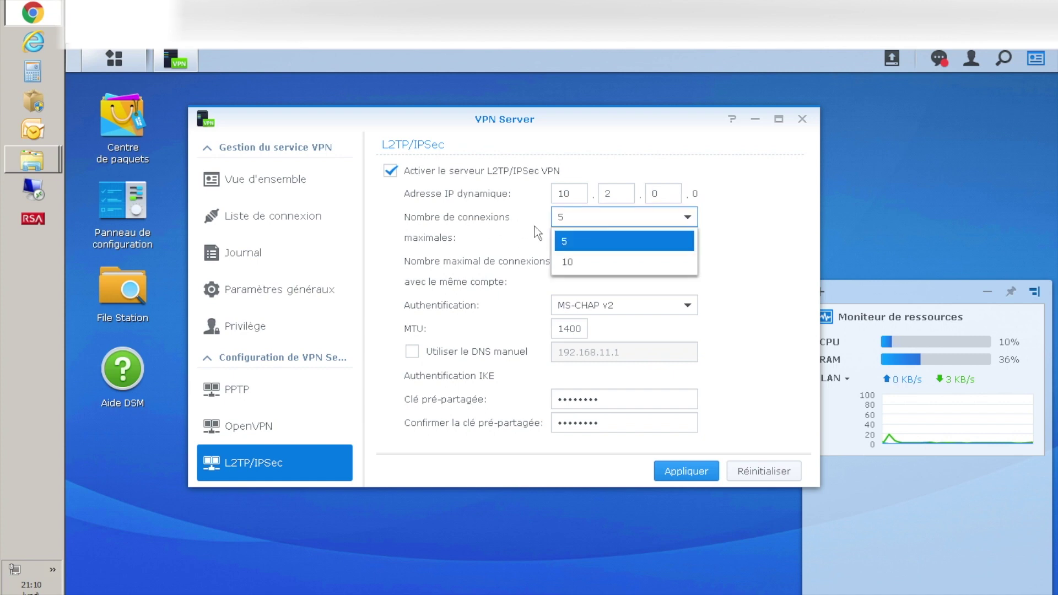
{"action": "left_click", "coordinate": [568, 243]}
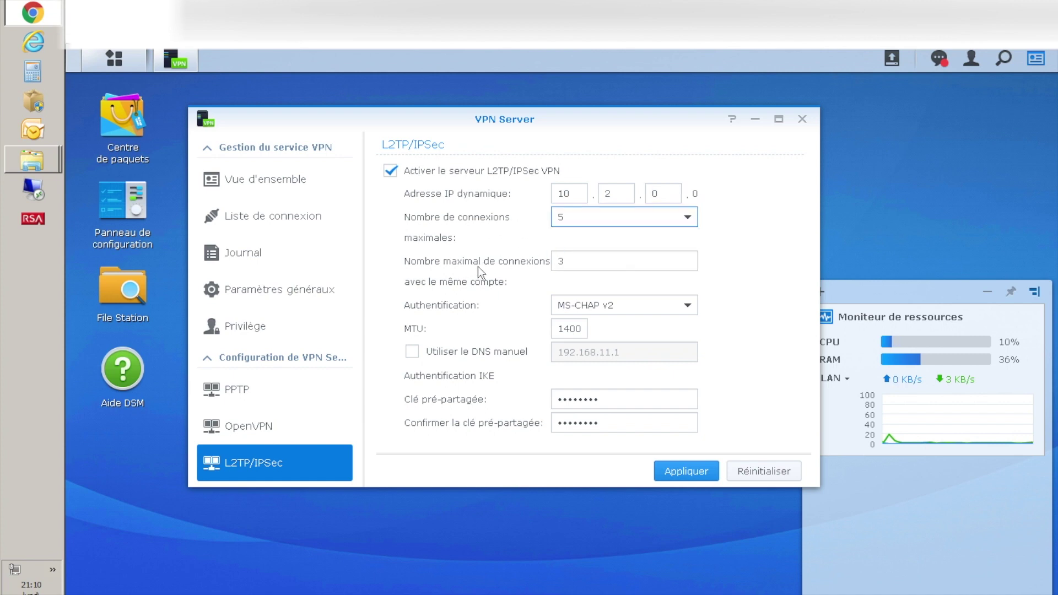
{"action": "left_click", "coordinate": [567, 264]}
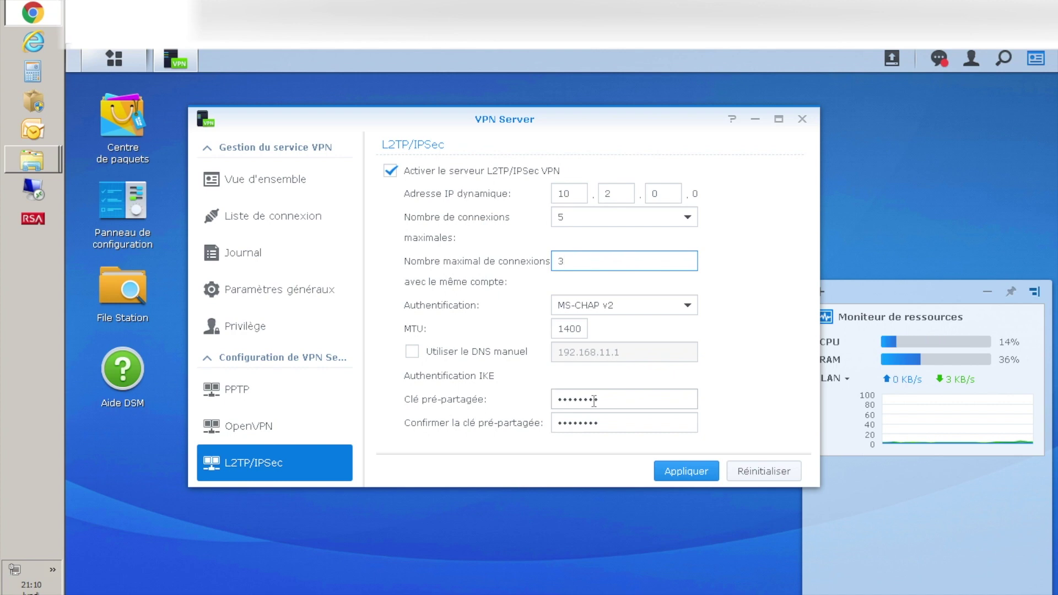
{"action": "left_click", "coordinate": [686, 473]}
{"action": "left_click", "coordinate": [595, 400]}
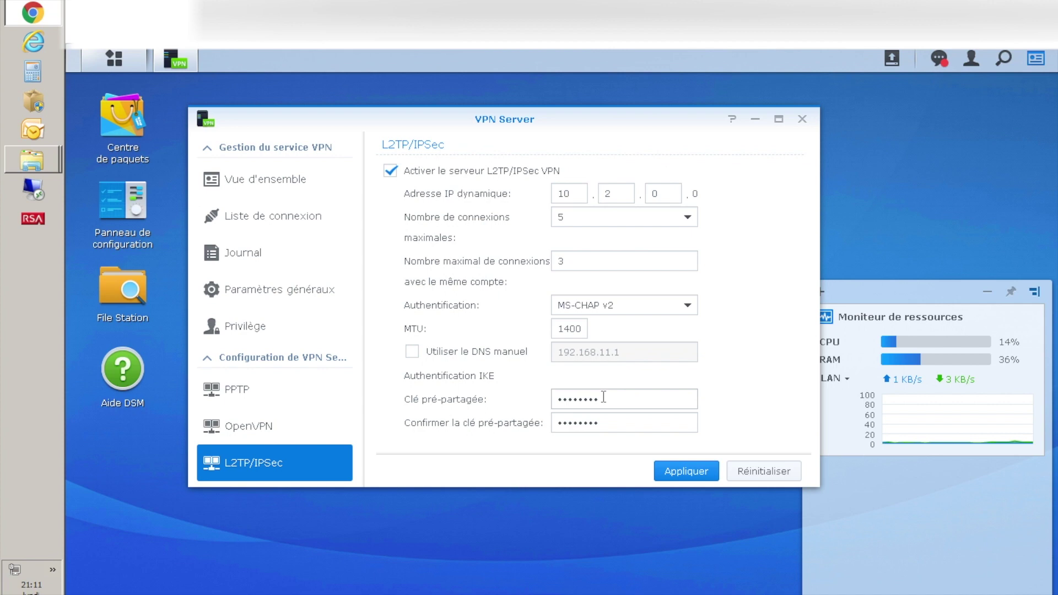
{"action": "left_click", "coordinate": [686, 473]}
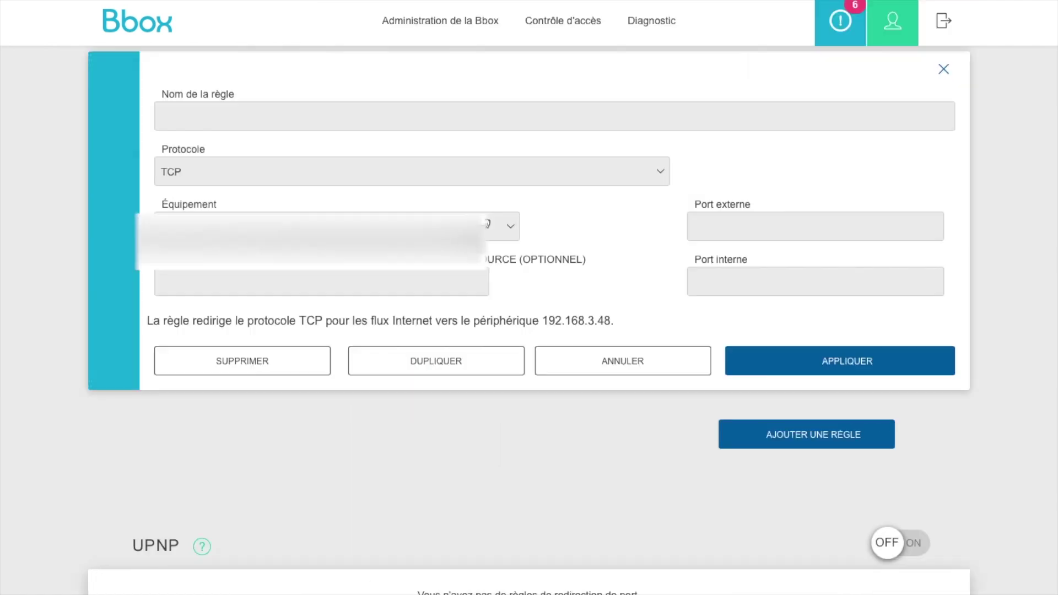
- Name the new forwarding rule 'IPSec 500' and set its protocol to UDP
{"action": "left_click", "coordinate": [341, 124]}
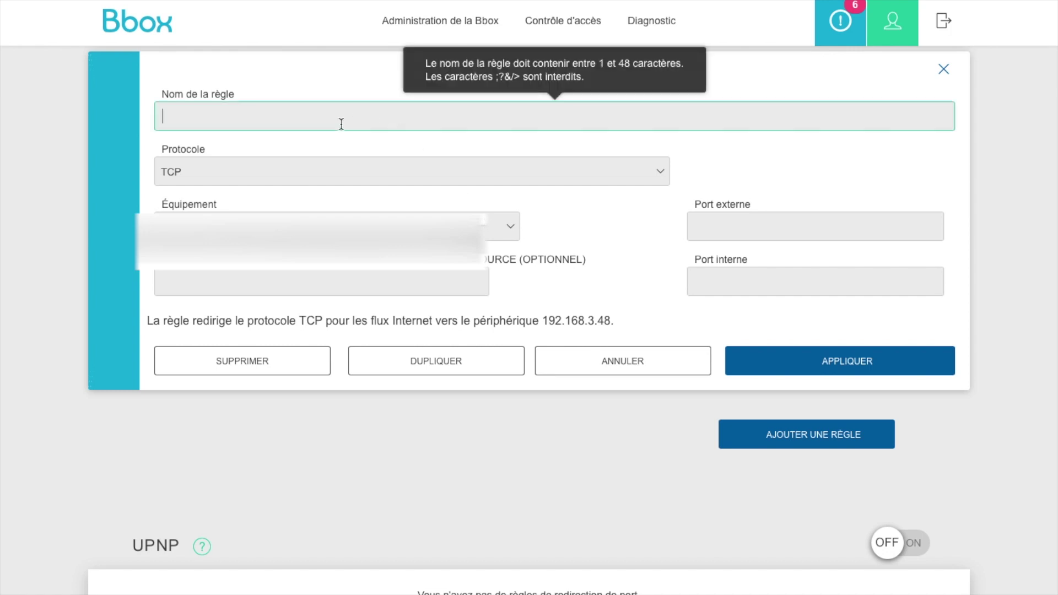
{"action": "type", "text": "Ip"}
{"action": "key", "text": "BackSpace"}
{"action": "type", "text": "PSE"}
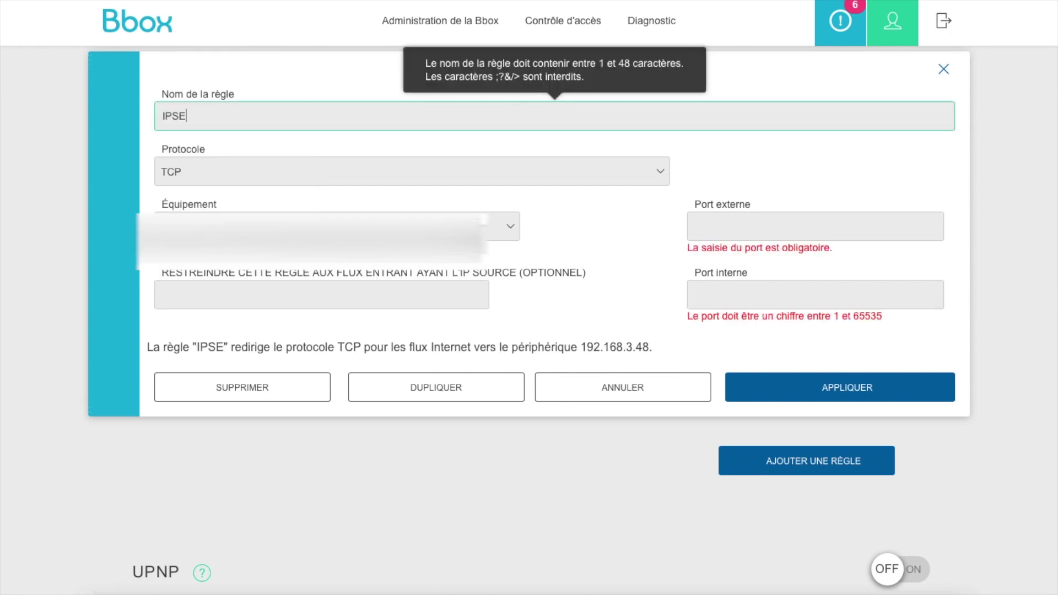
{"action": "key", "text": "BackSpace"}
{"action": "type", "text": "ec"}
{"action": "key", "text": "BackSpace"}
{"action": "type", "text": "500"}
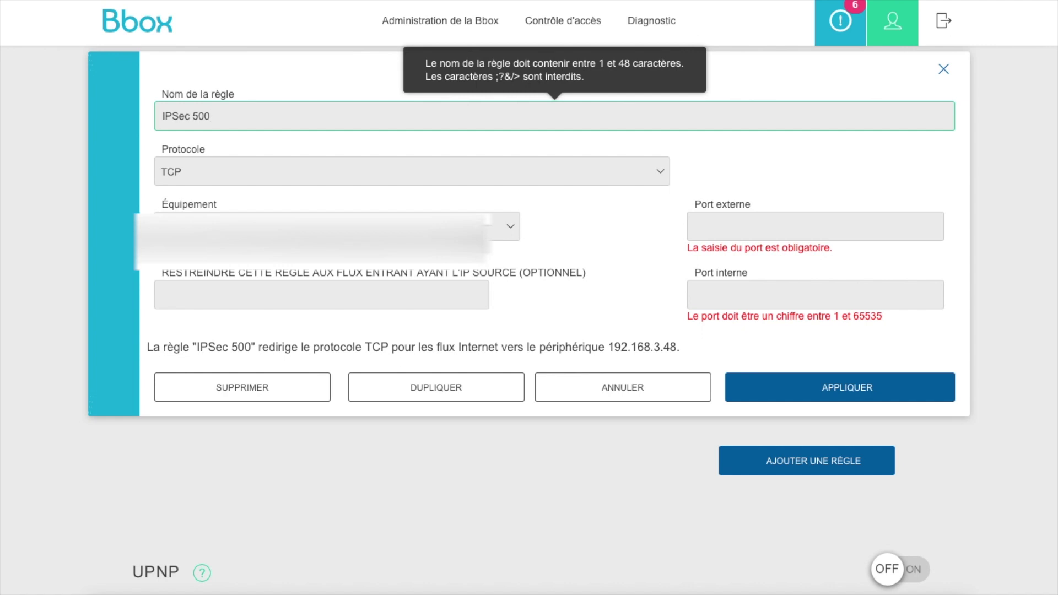
{"action": "left_click", "coordinate": [308, 172]}
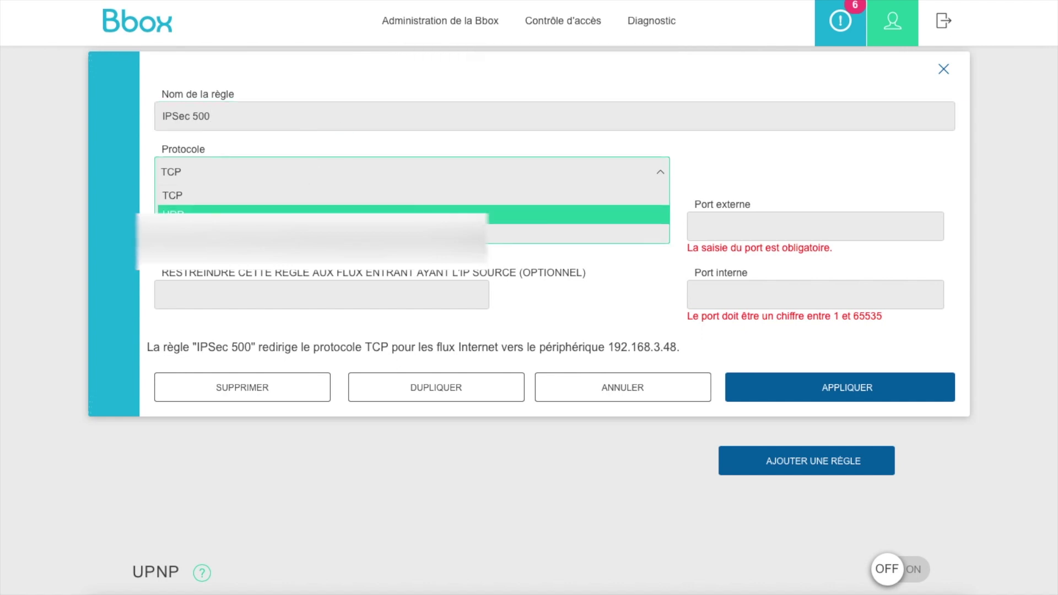
{"action": "left_click", "coordinate": [306, 213]}
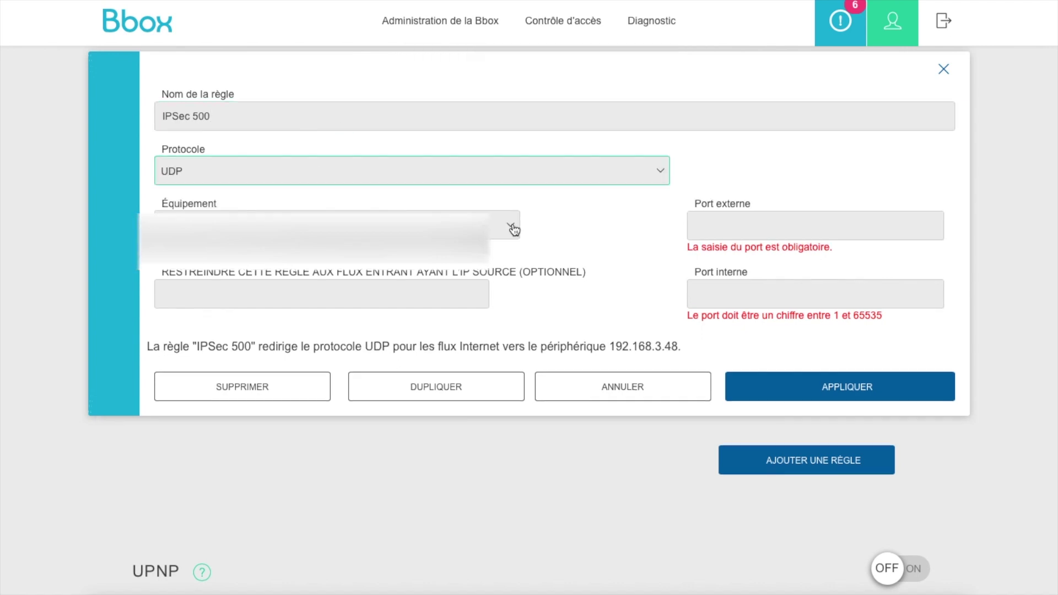
- Set the rule's external and internal ports to 500
{"action": "left_click", "coordinate": [705, 230]}
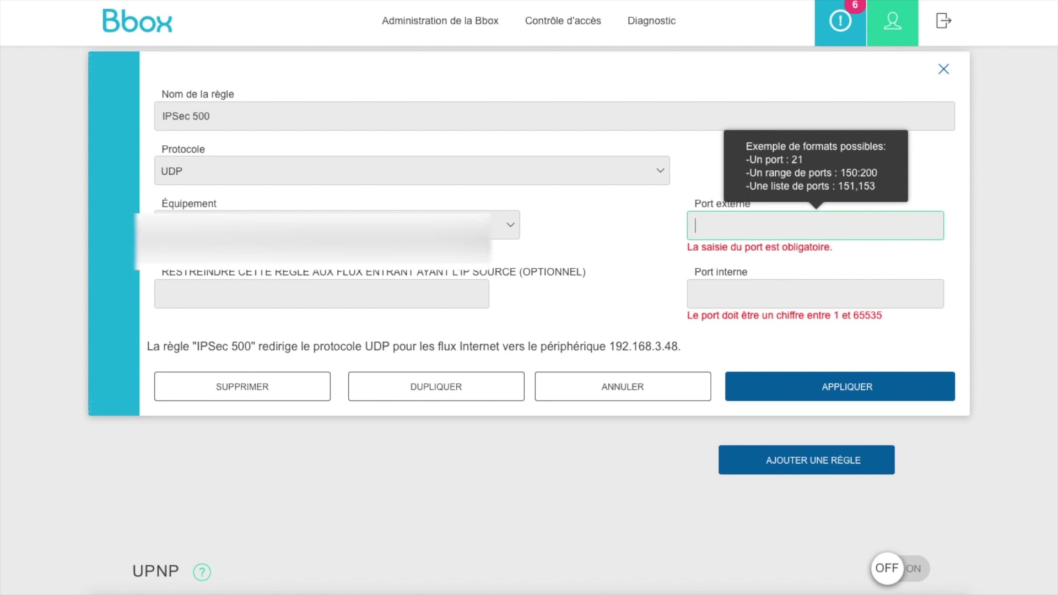
{"action": "type", "text": "55"}
{"action": "key", "text": "BackSpace"}
{"action": "type", "text": "00"}
{"action": "left_click", "coordinate": [322, 282]}
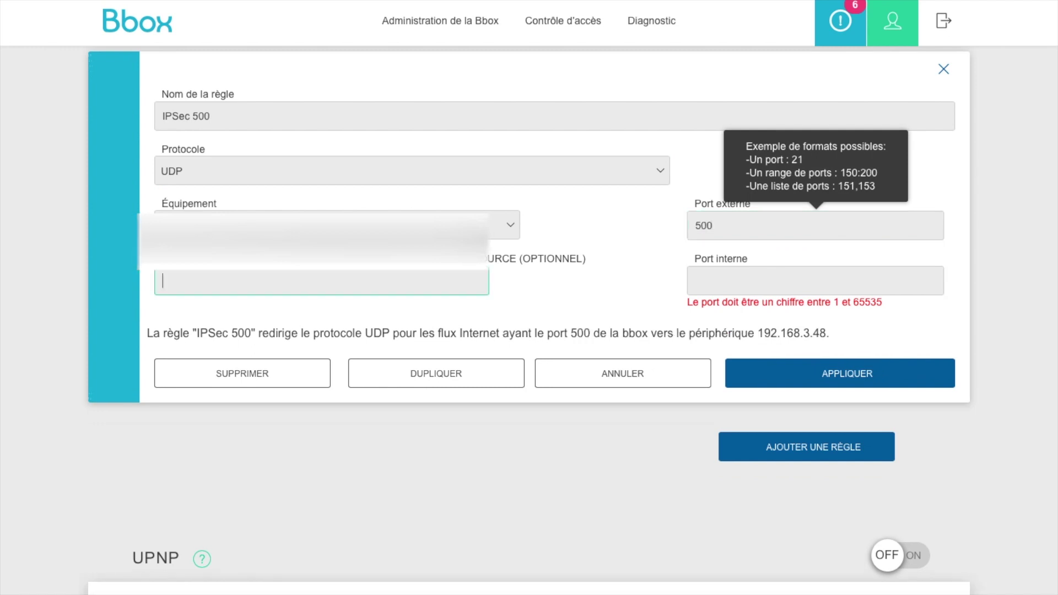
{"action": "left_click", "coordinate": [737, 288]}
{"action": "type", "text": "500"}
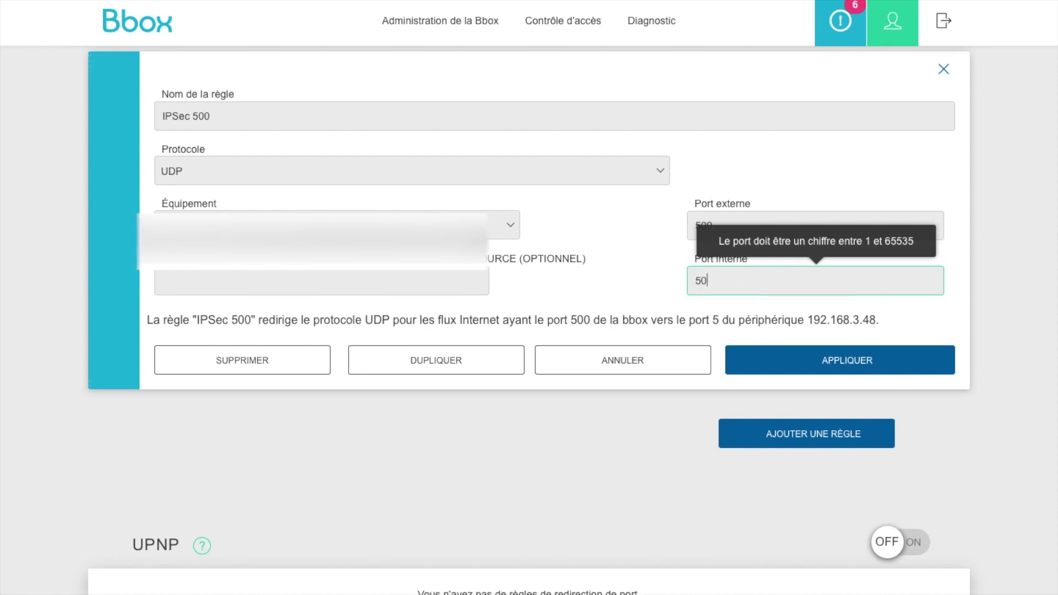
- Target the NAS at 192.168.11.169 and save the IPSec 500 rule
{"action": "left_click", "coordinate": [243, 243]}
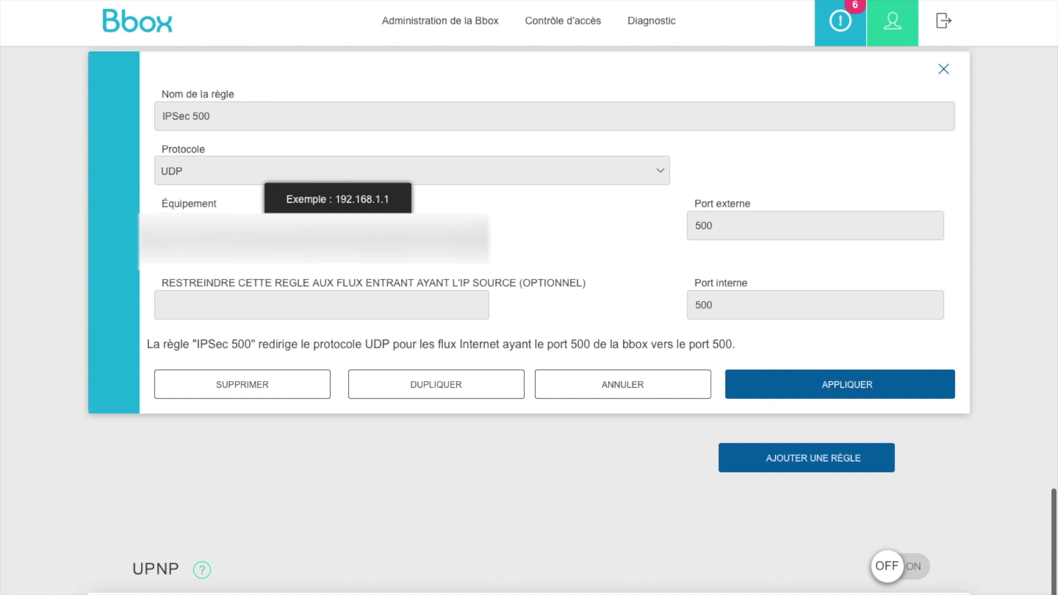
{"action": "type", "text": "192.168."}
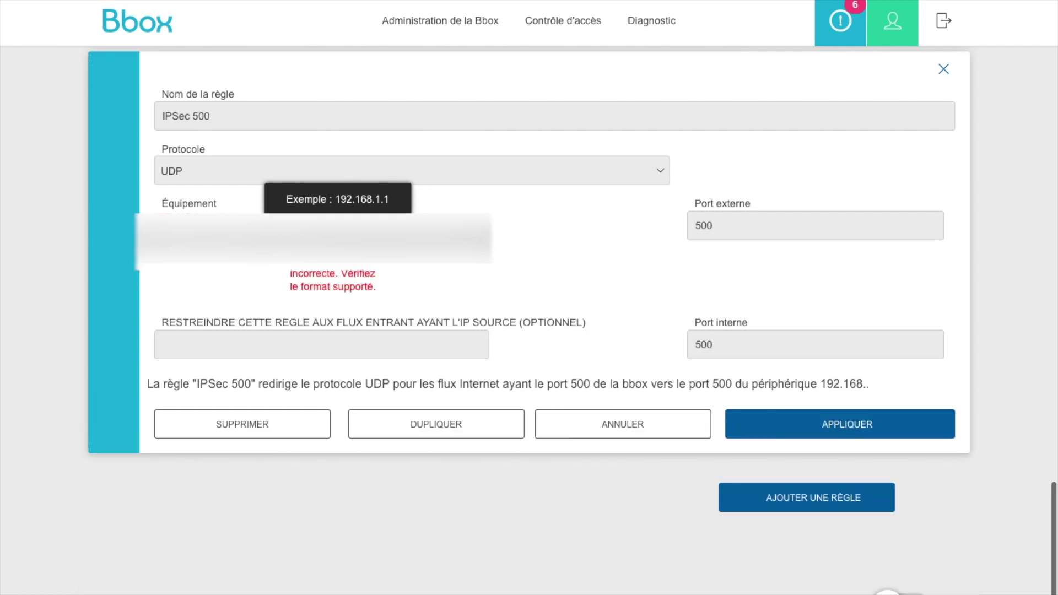
{"action": "type", "text": "11.169"}
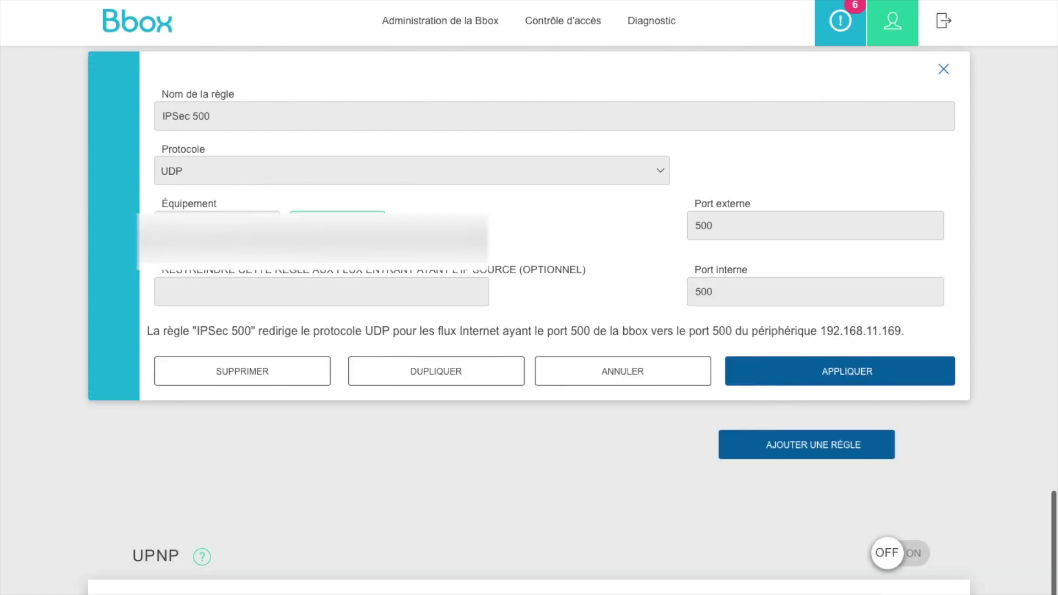
{"action": "left_click", "coordinate": [295, 290]}
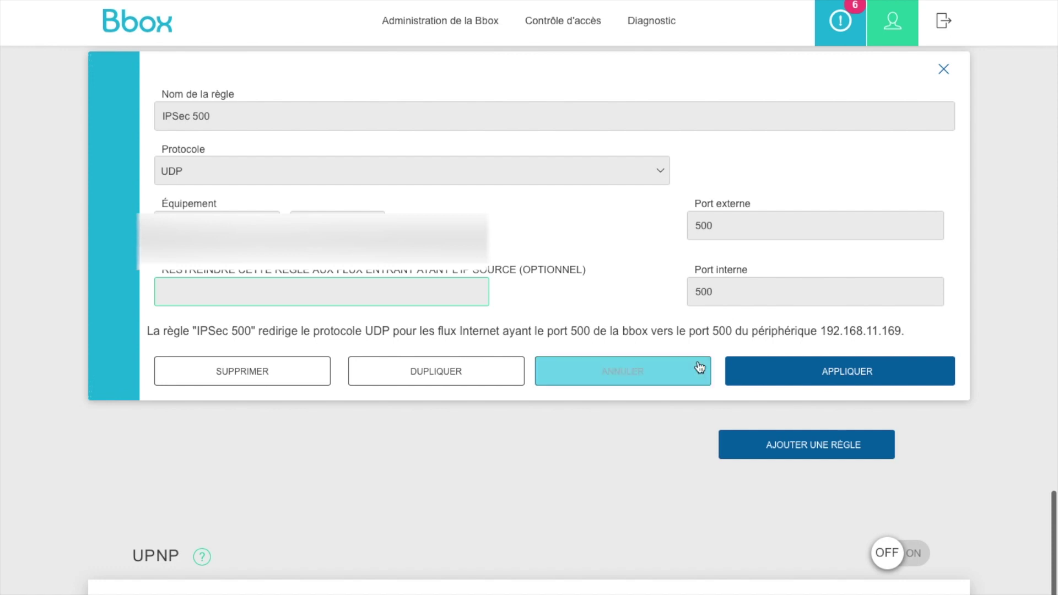
{"action": "left_click", "coordinate": [780, 371]}
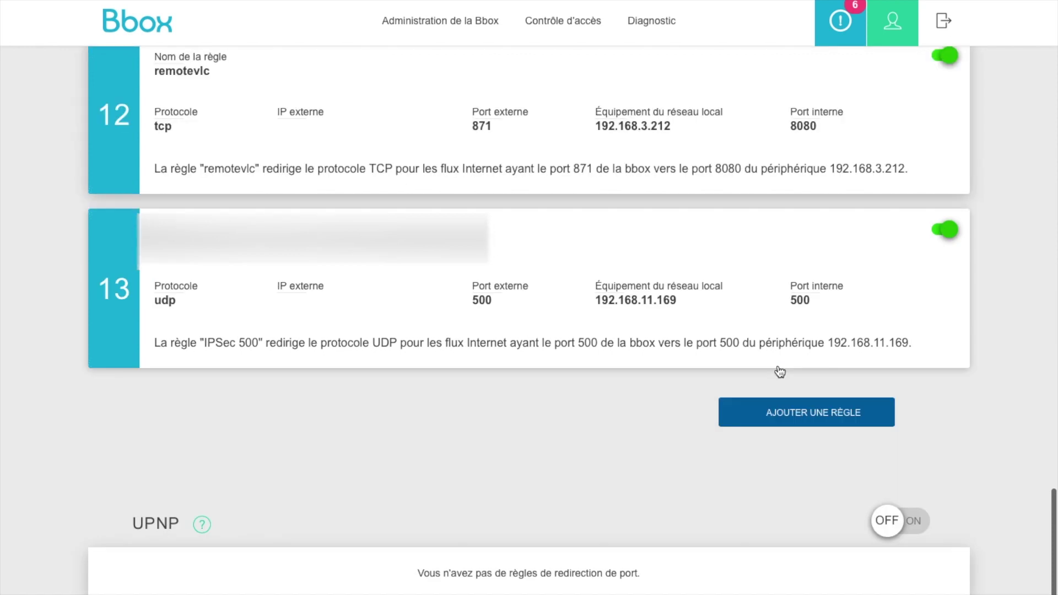
- Add a second rule named 'IPSec 4500' using UDP, pointing to the NAS IP
{"action": "left_click", "coordinate": [777, 411]}
{"action": "left_click", "coordinate": [356, 121]}
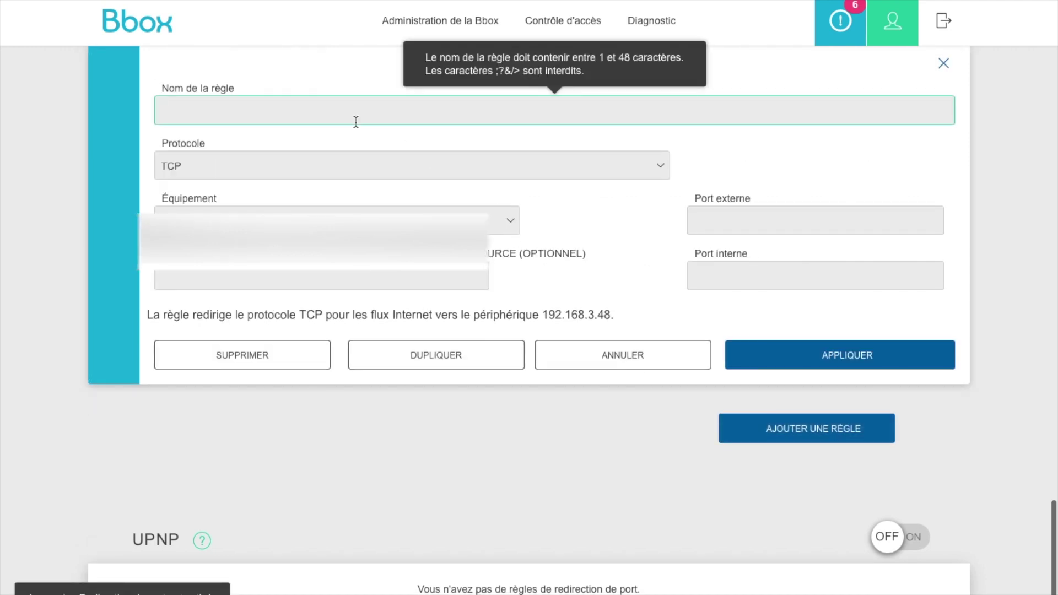
{"action": "type", "text": "IP"}
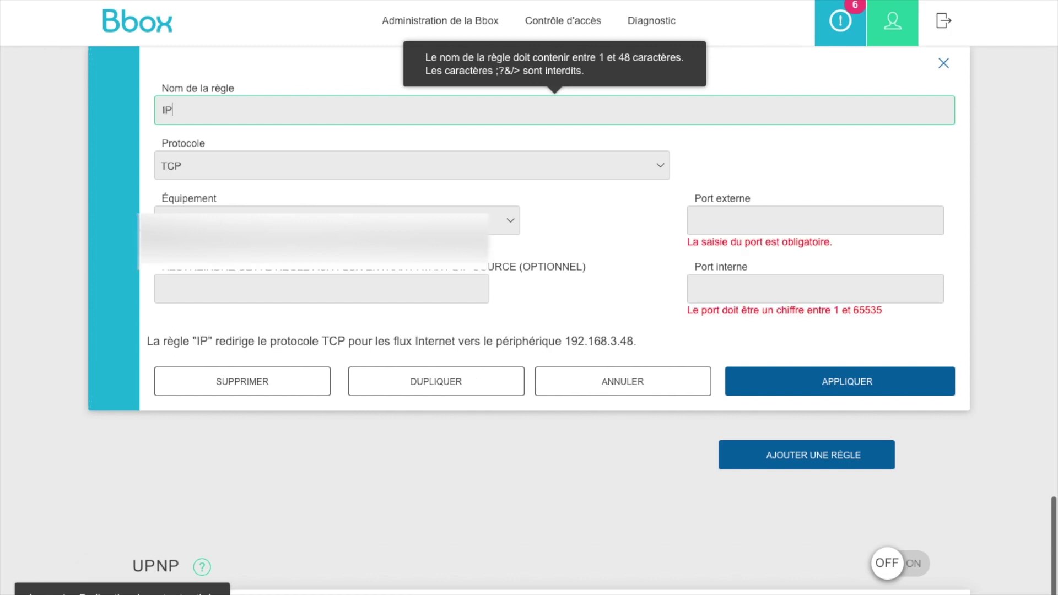
{"action": "type", "text": "Sec "}
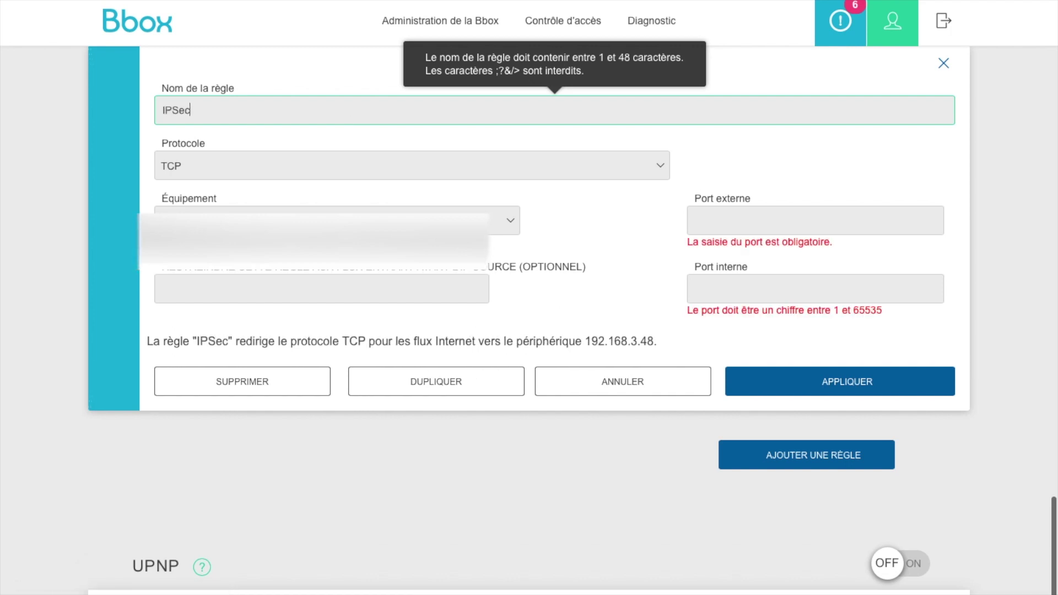
{"action": "type", "text": "4500"}
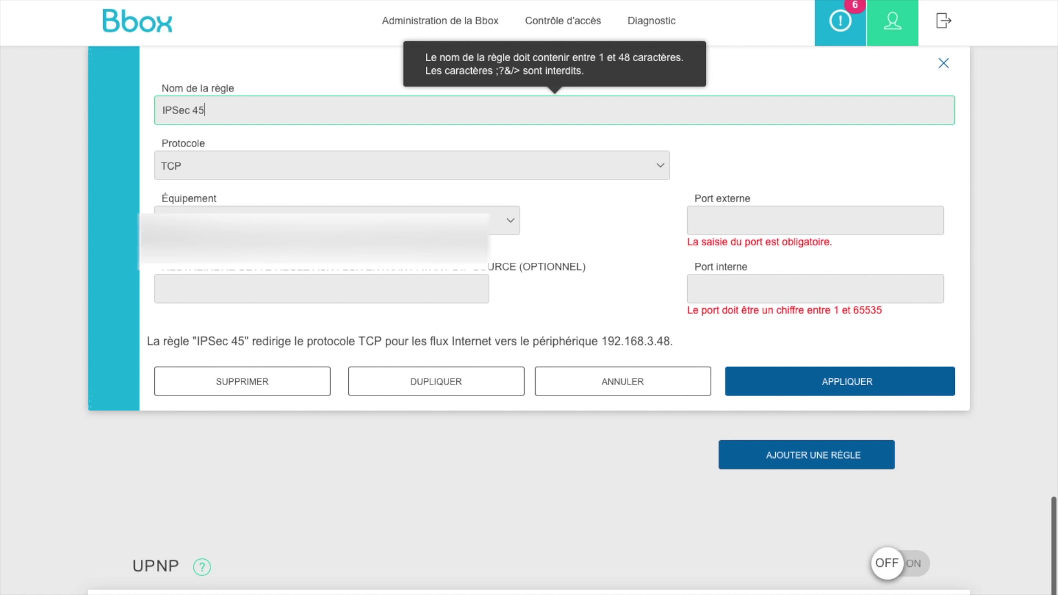
{"action": "left_click", "coordinate": [324, 166]}
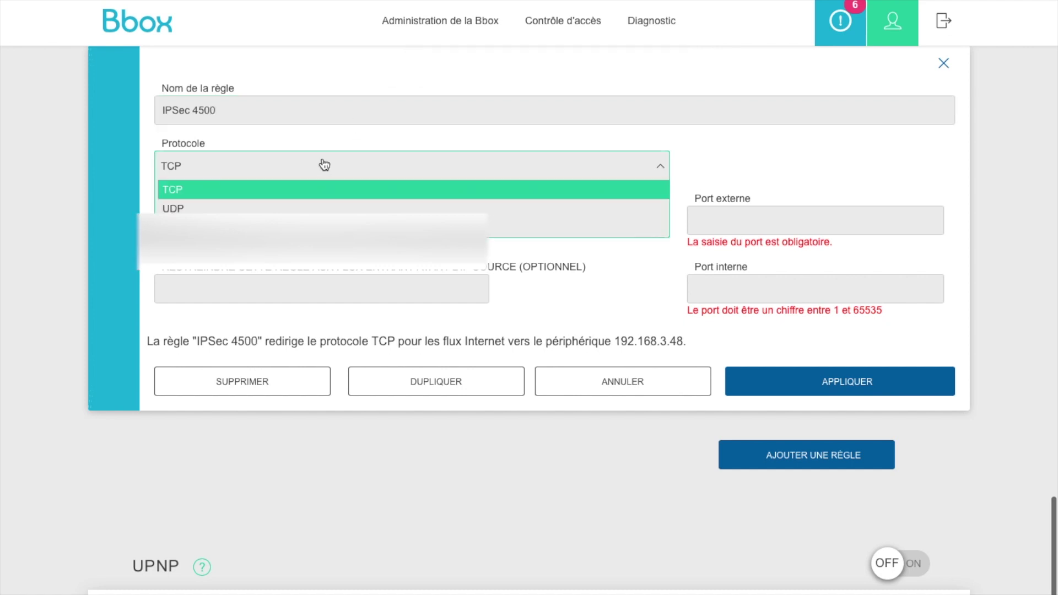
{"action": "left_click", "coordinate": [305, 207]}
{"action": "type", "text": "92"}
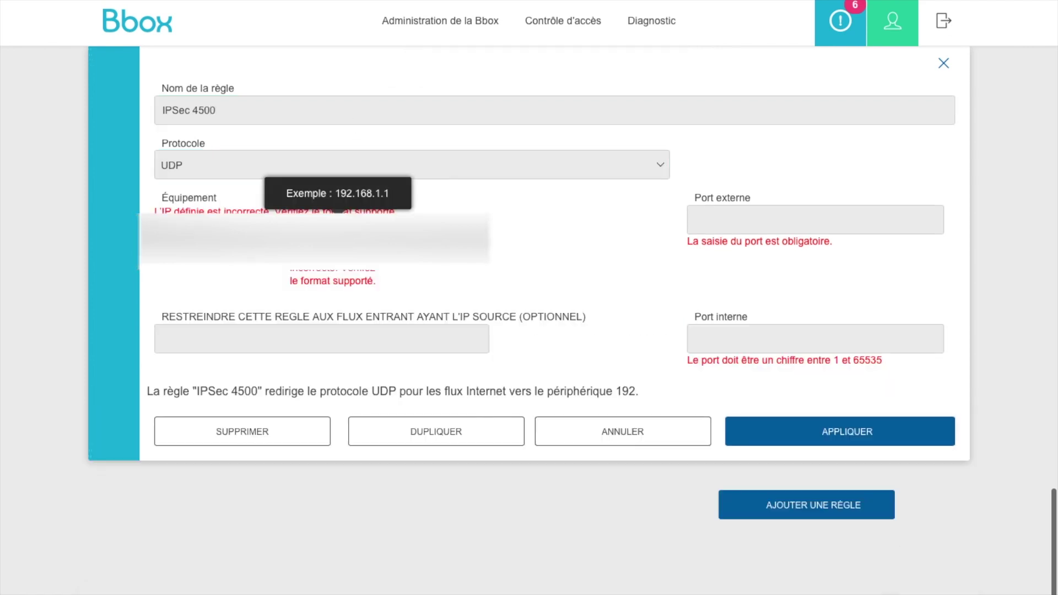
{"action": "type", "text": ".168.11.169"}
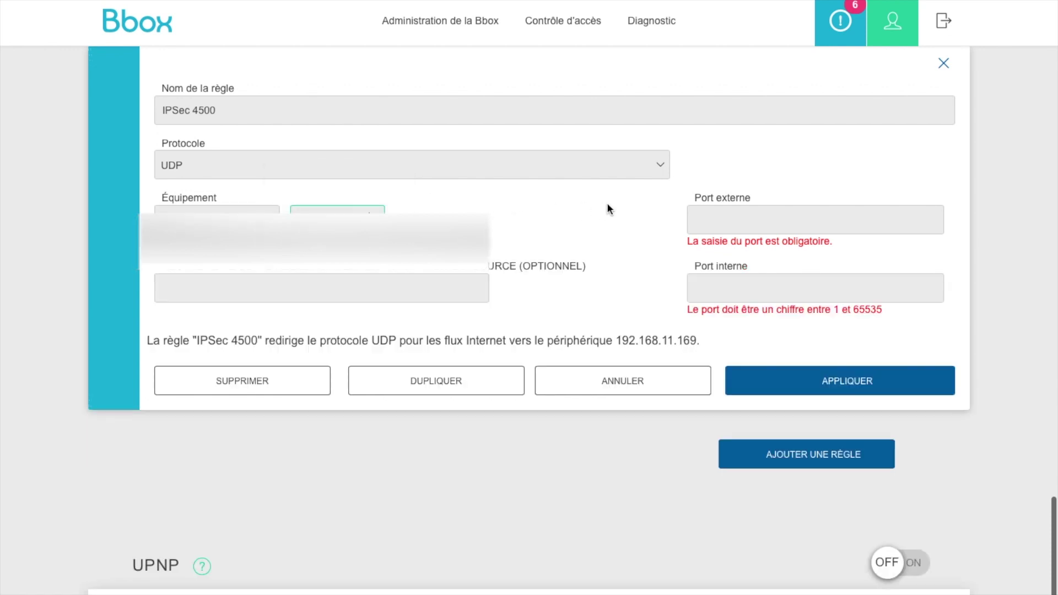
- Set the IPSec 4500 rule's external and internal ports to 4500
{"action": "left_click", "coordinate": [716, 226]}
{"action": "type", "text": "4500"}
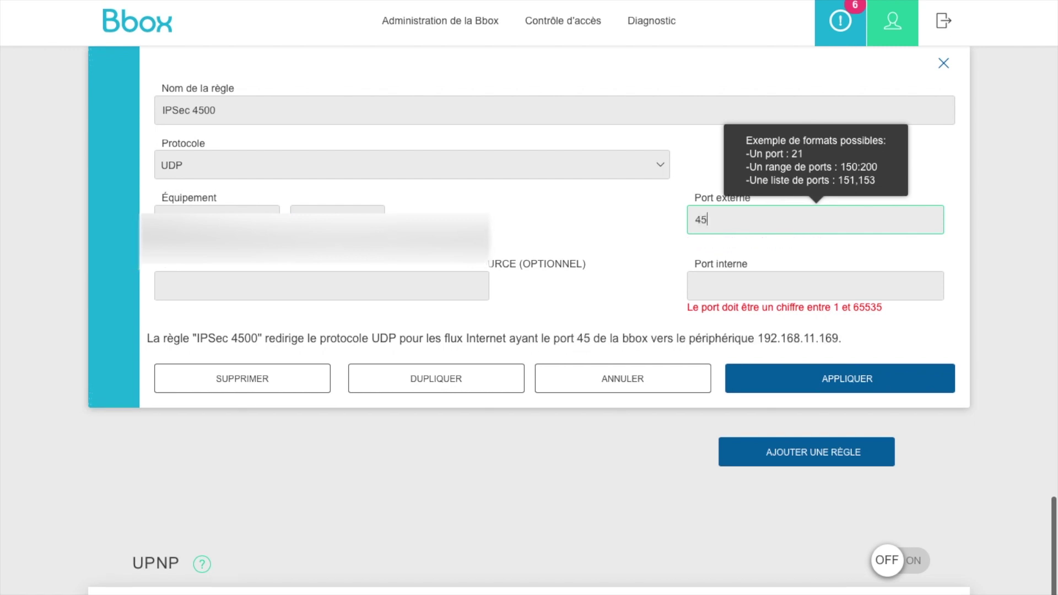
{"action": "left_click", "coordinate": [321, 285]}
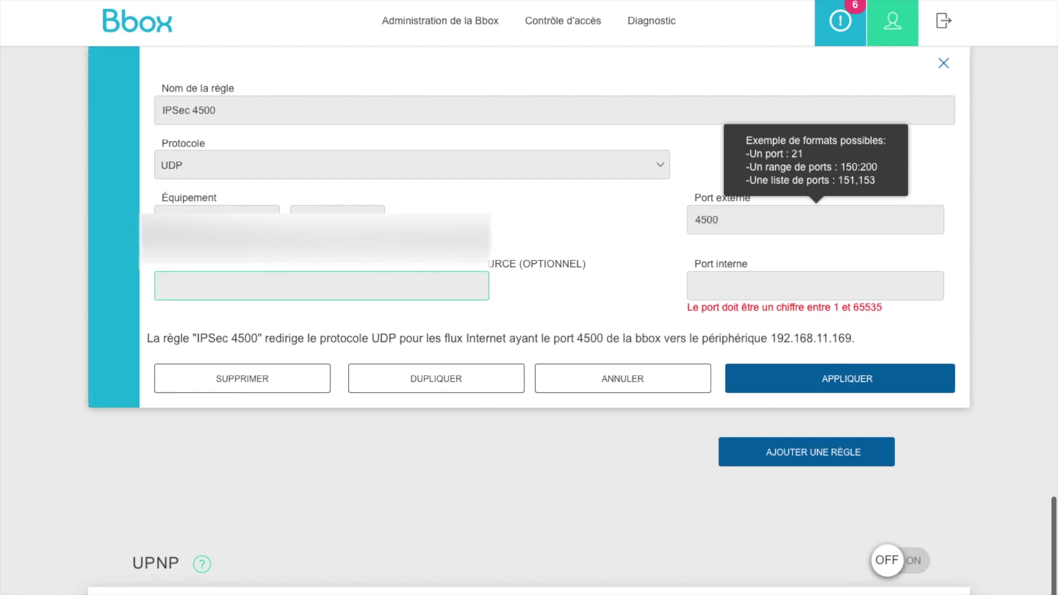
{"action": "left_click", "coordinate": [733, 282]}
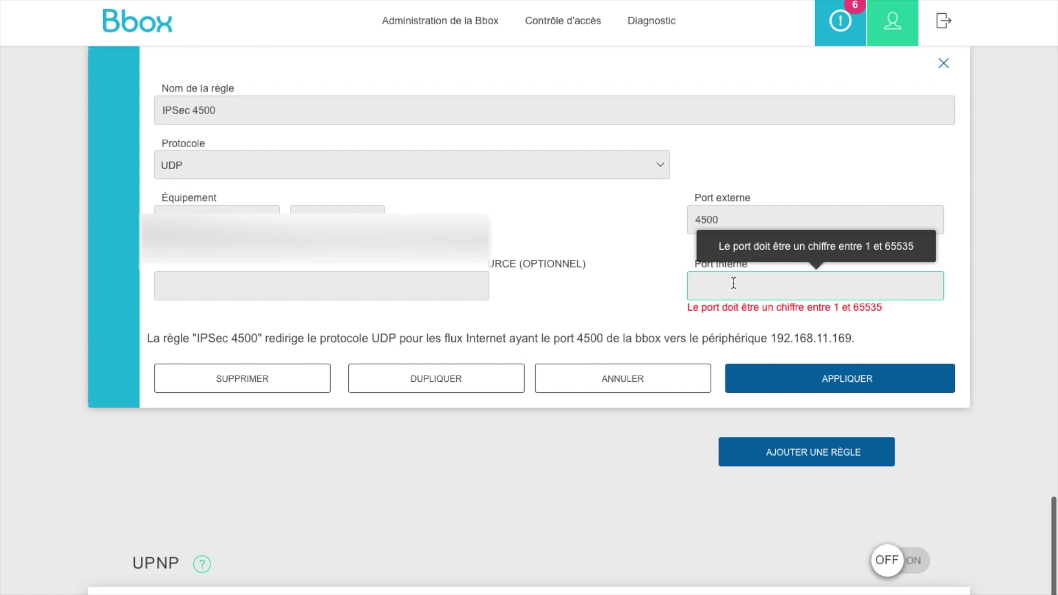
{"action": "type", "text": "4500"}
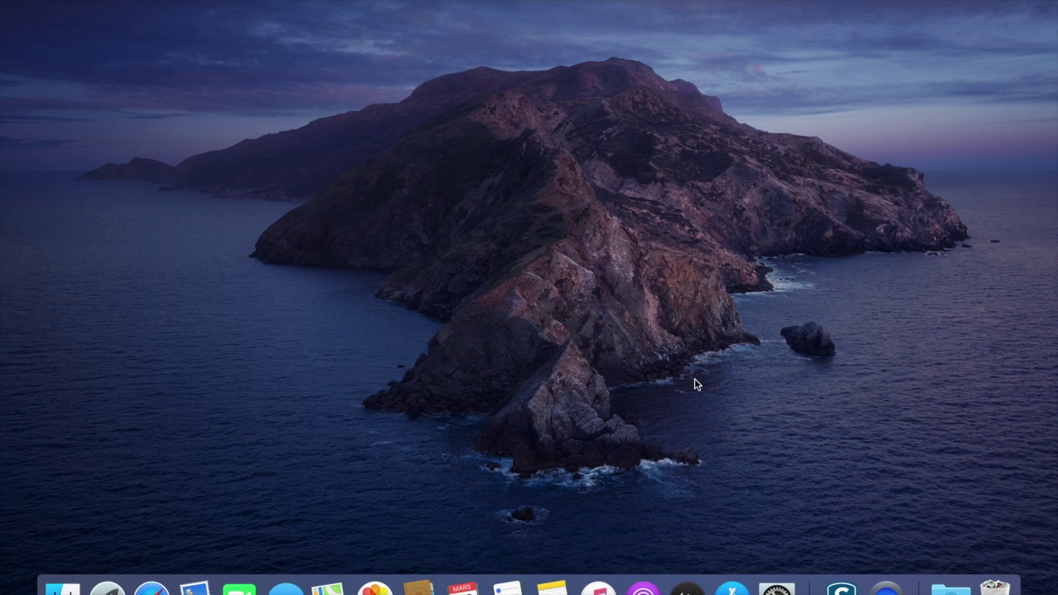
- Search 'mon ip' in Safari and select the public IP shown on mon-ip.com
{"action": "left_click", "coordinate": [151, 588]}
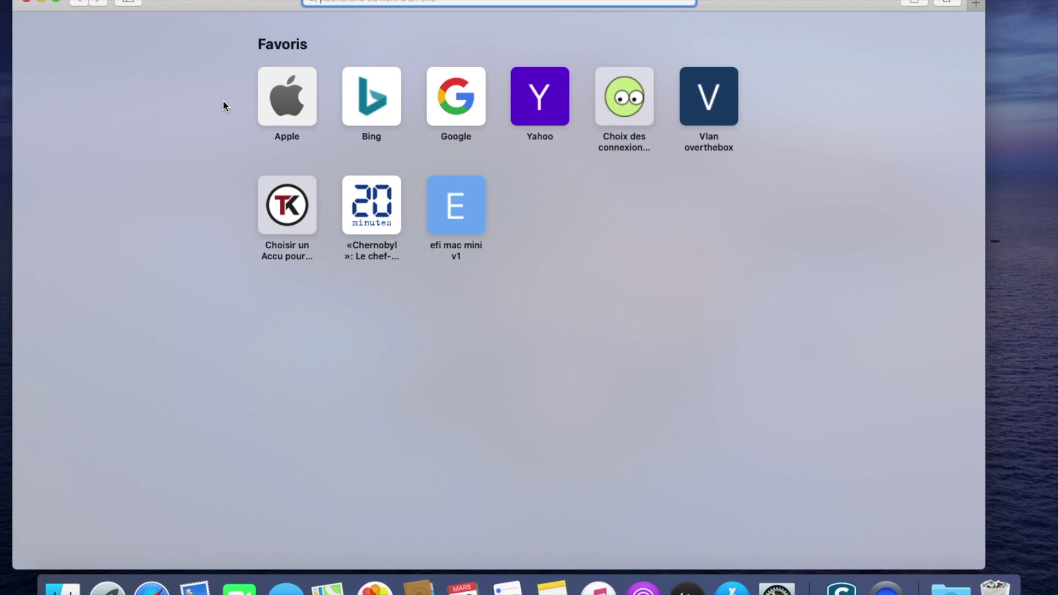
{"action": "type", "text": "y"}
{"action": "type", "text": "ip"}
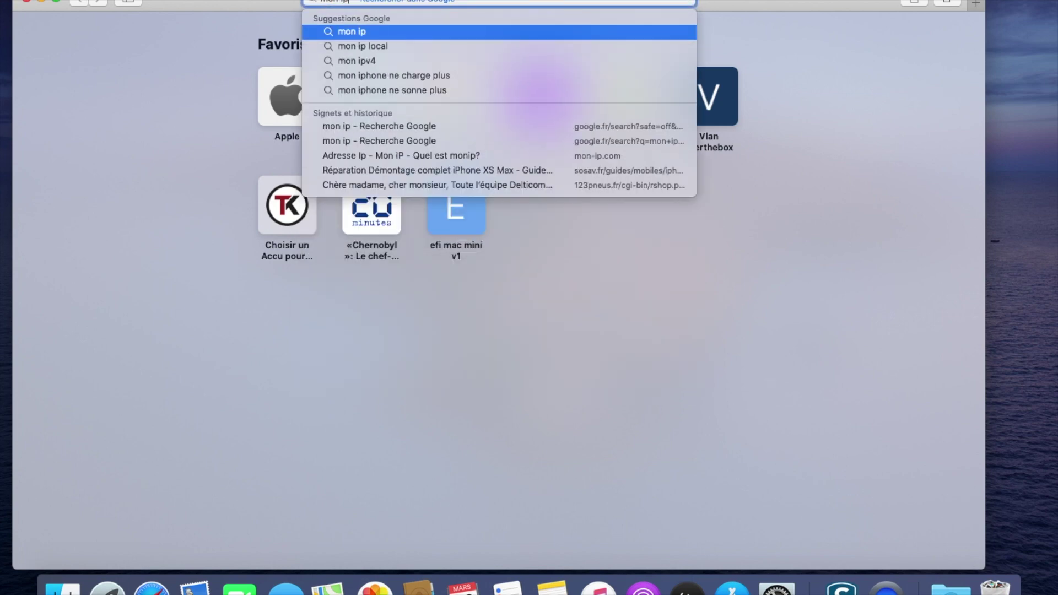
{"action": "key", "text": "Return"}
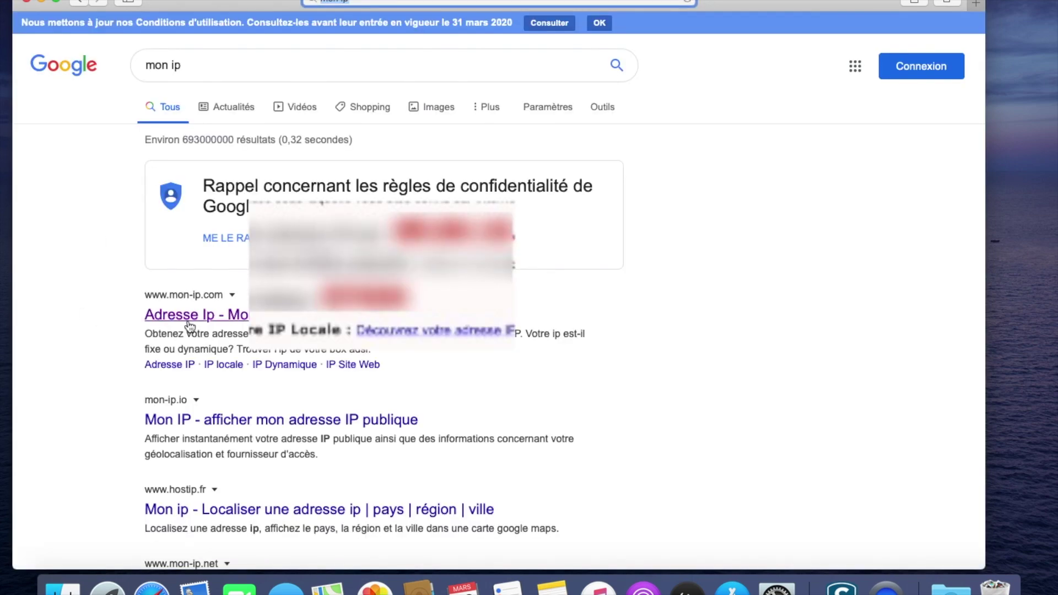
{"action": "left_click", "coordinate": [189, 318]}
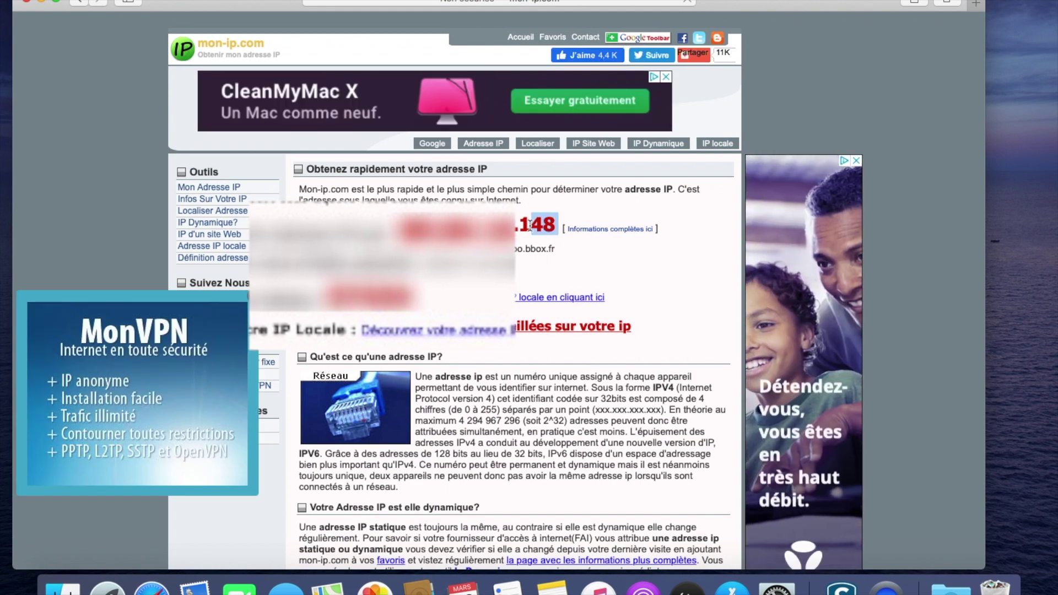
{"action": "left_click_drag", "start_coordinate": [558, 225], "coordinate": [524, 225]}
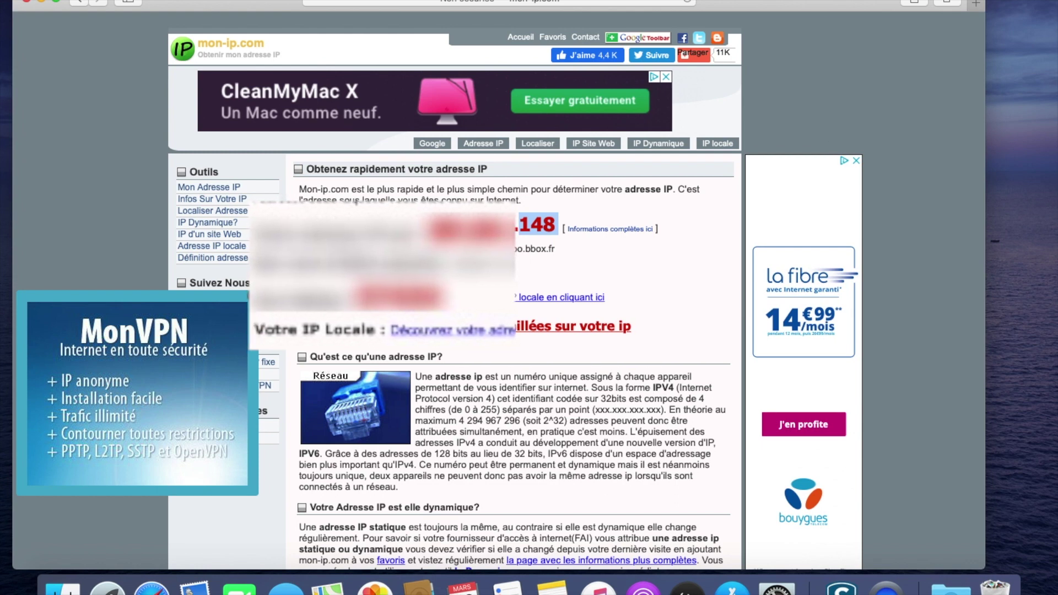
{"action": "key", "text": "super+space"}
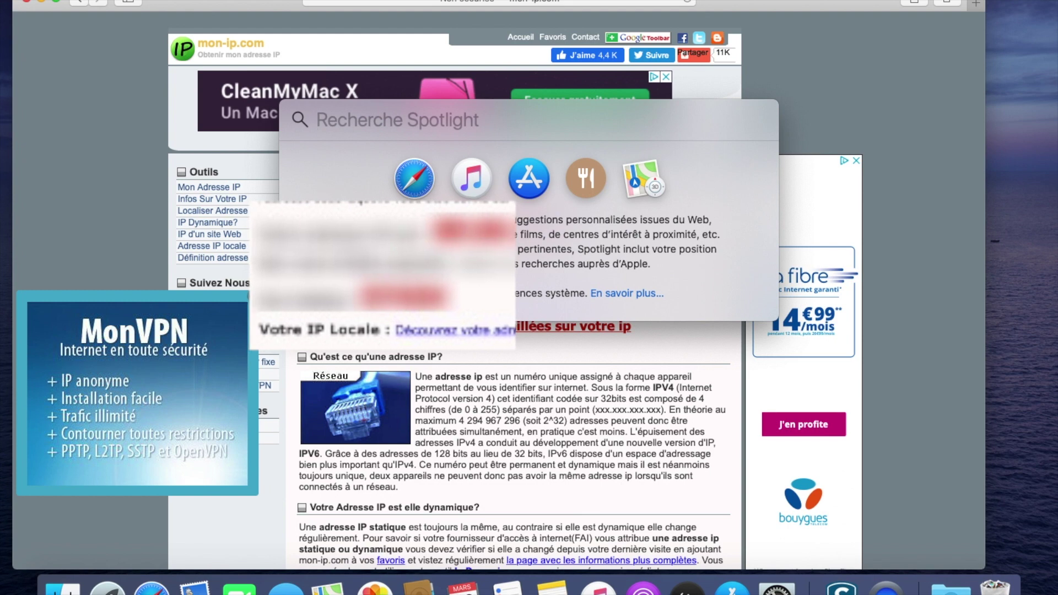
- In Network preferences, start a new service with interface VPN and type L2TP via IPSec
{"action": "key", "text": "Escape"}
{"action": "left_click", "coordinate": [882, 1]}
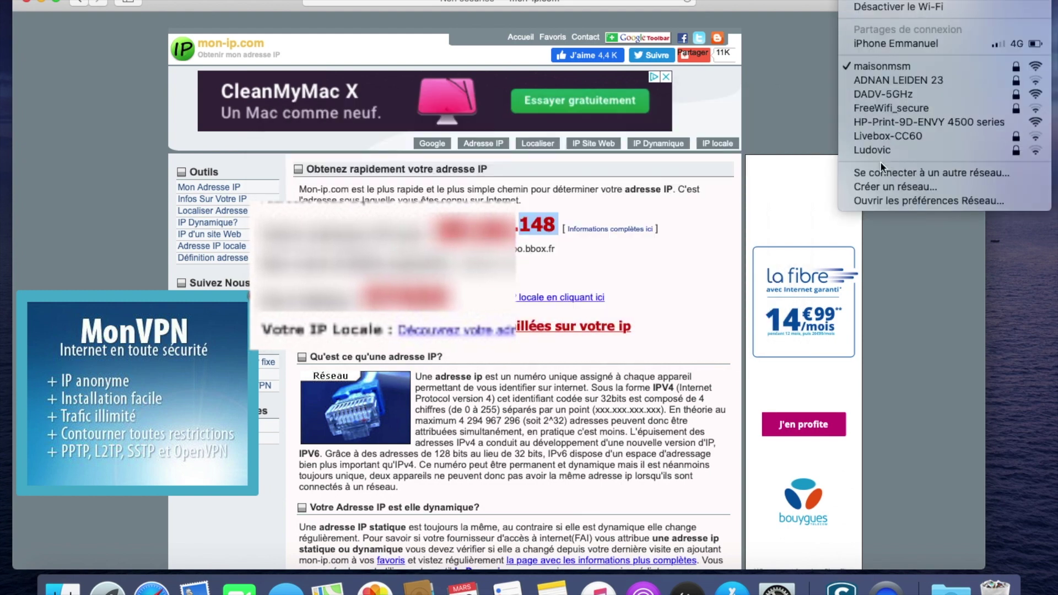
{"action": "left_click", "coordinate": [894, 202]}
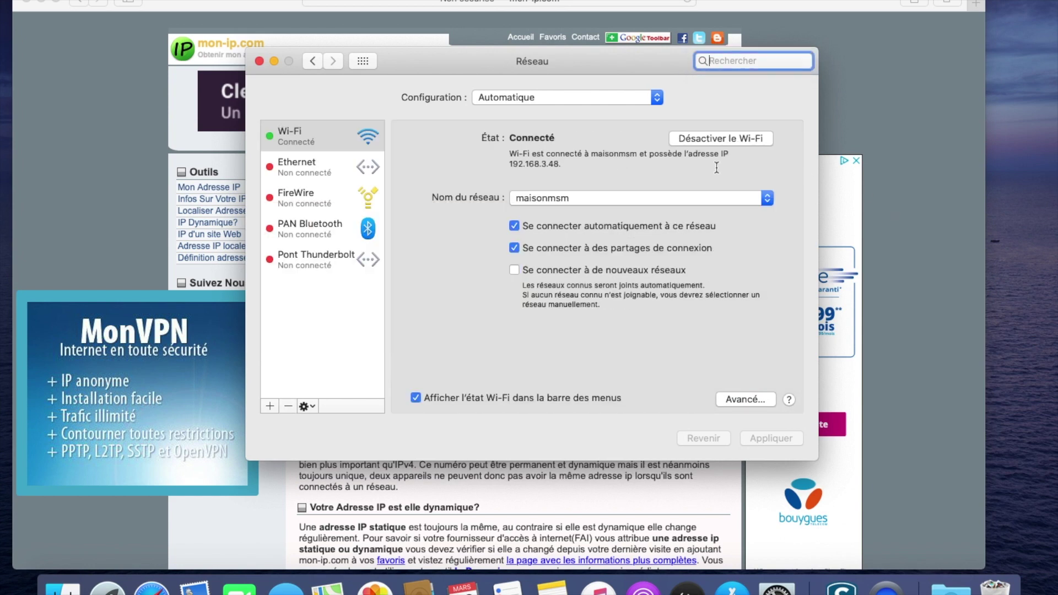
{"action": "left_click", "coordinate": [270, 406]}
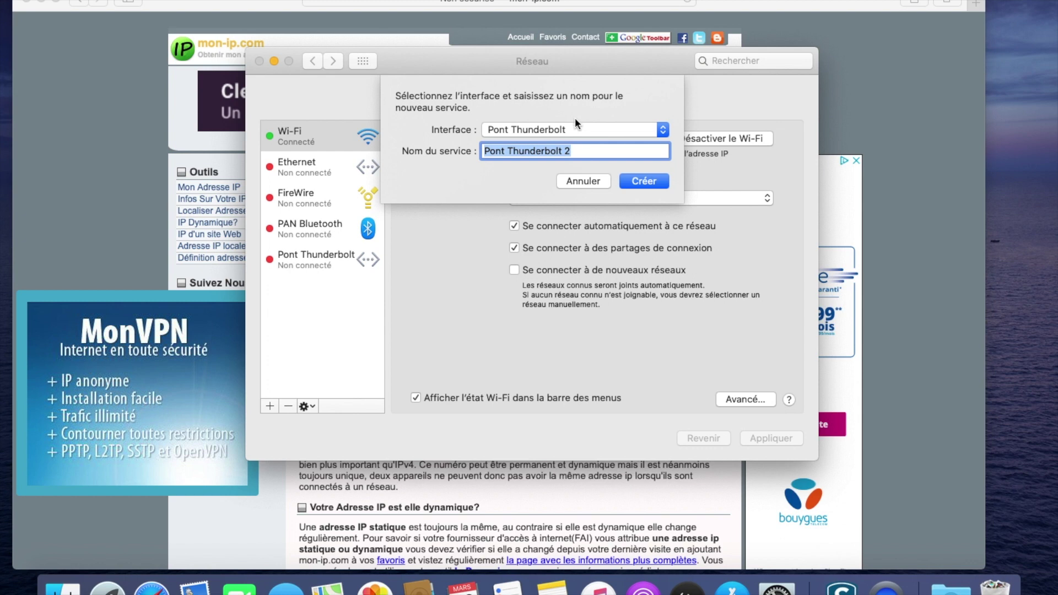
{"action": "left_click", "coordinate": [573, 130]}
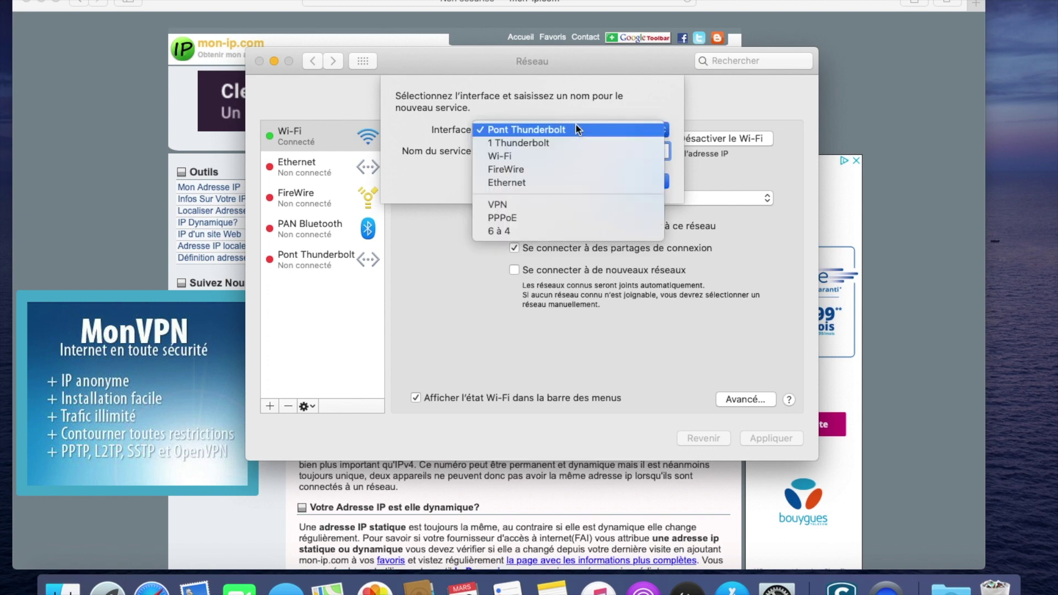
{"action": "left_click", "coordinate": [558, 205]}
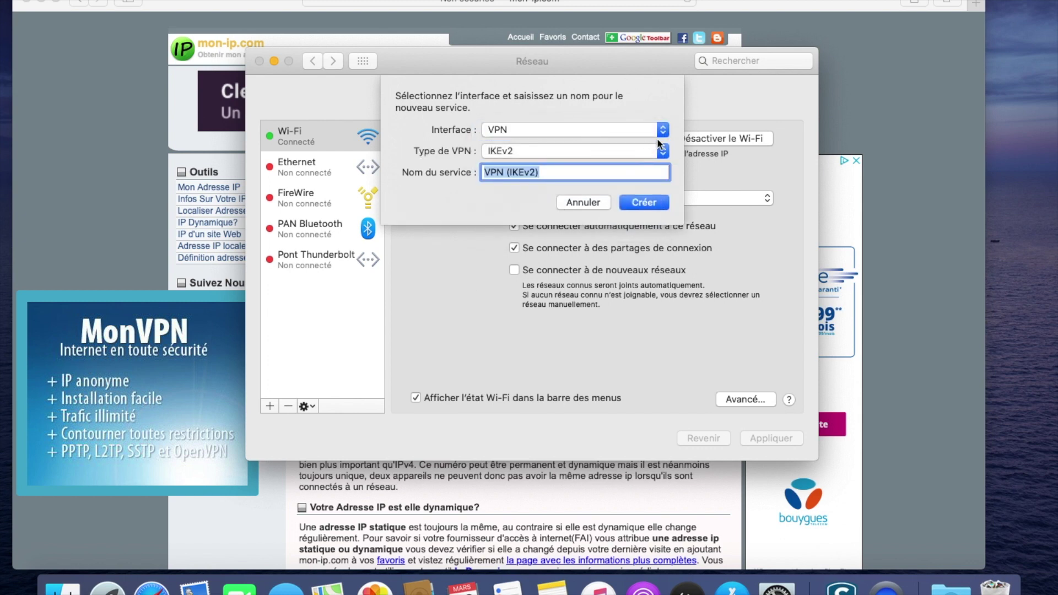
{"action": "left_click", "coordinate": [661, 150]}
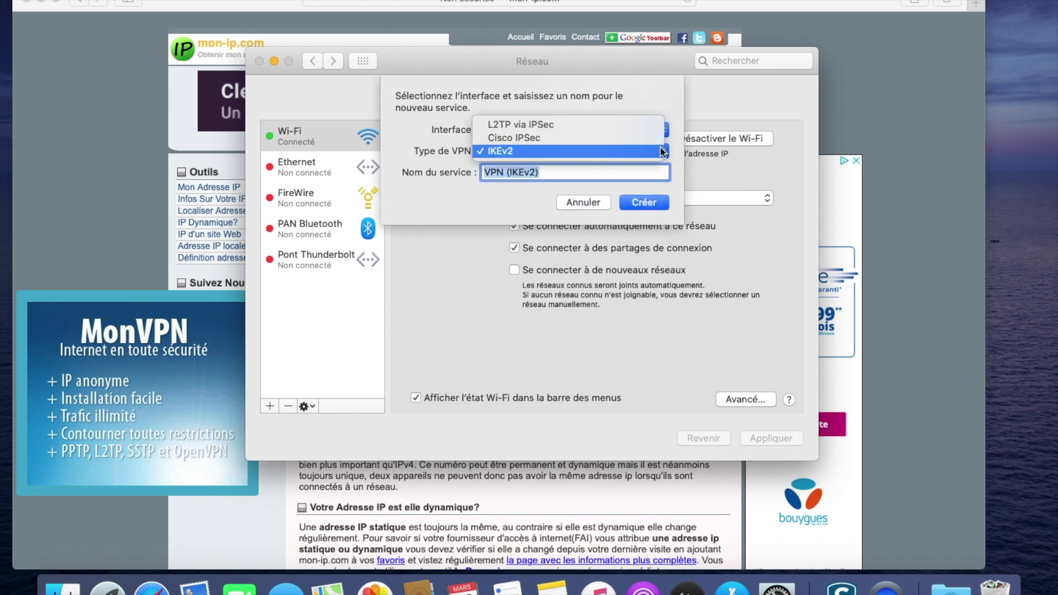
{"action": "left_click", "coordinate": [534, 125]}
- Create the VPN (L2TP) service and fill in the server address and account name 'test'
{"action": "left_click", "coordinate": [647, 203]}
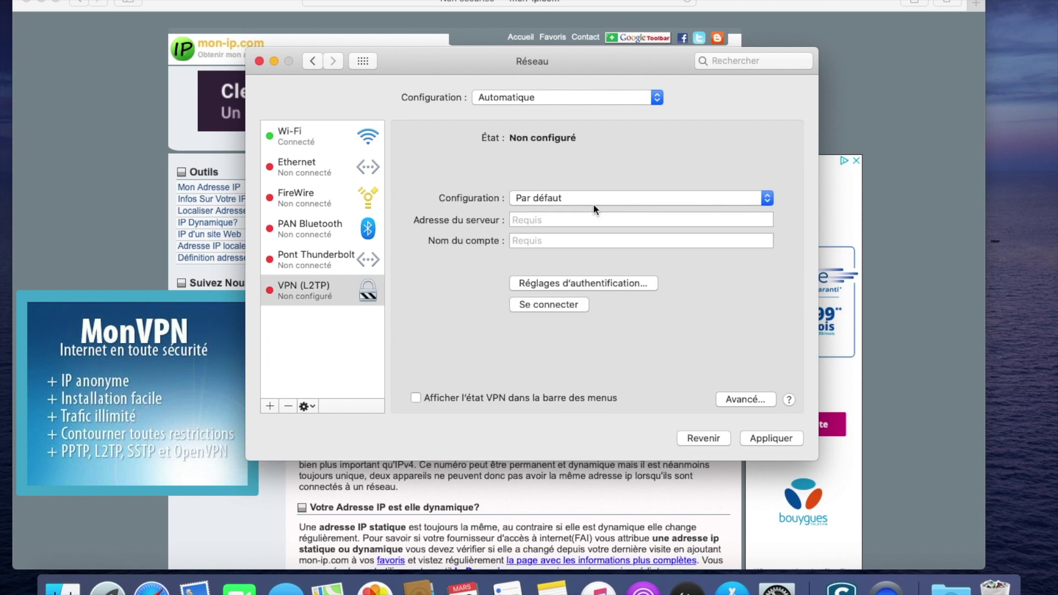
{"action": "left_click", "coordinate": [582, 221]}
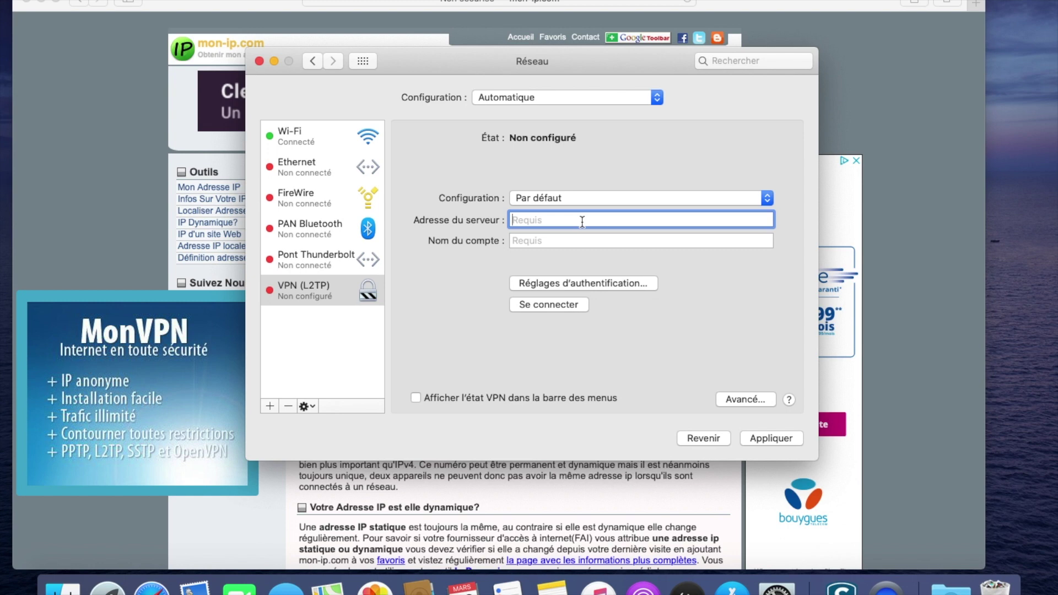
{"action": "left_click", "coordinate": [575, 247]}
{"action": "type", "text": "test"}
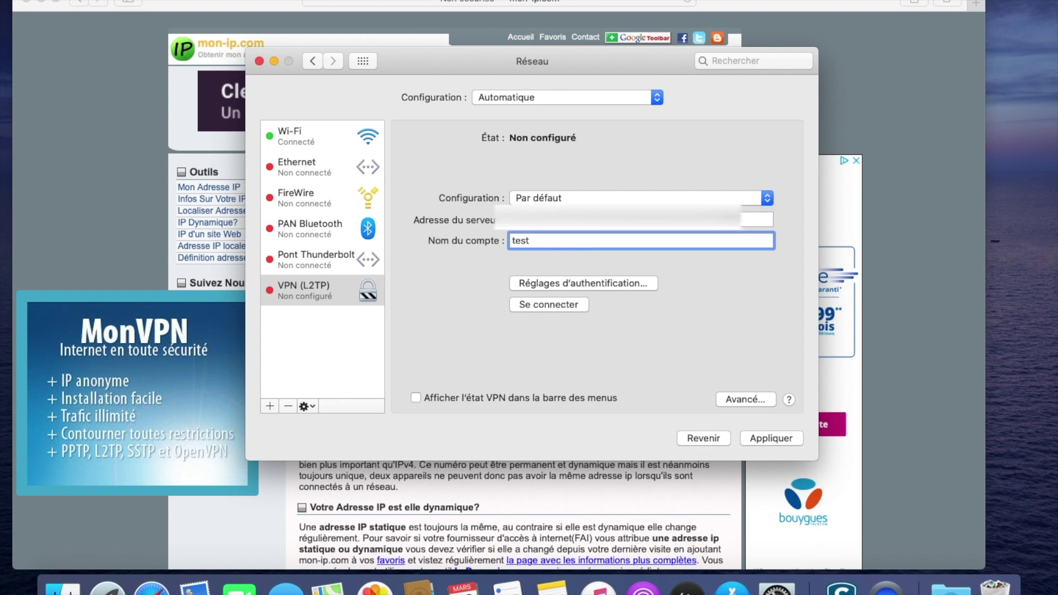
- Enter the password and shared secret in authentication settings, then open the advanced options
{"action": "left_click", "coordinate": [580, 285]}
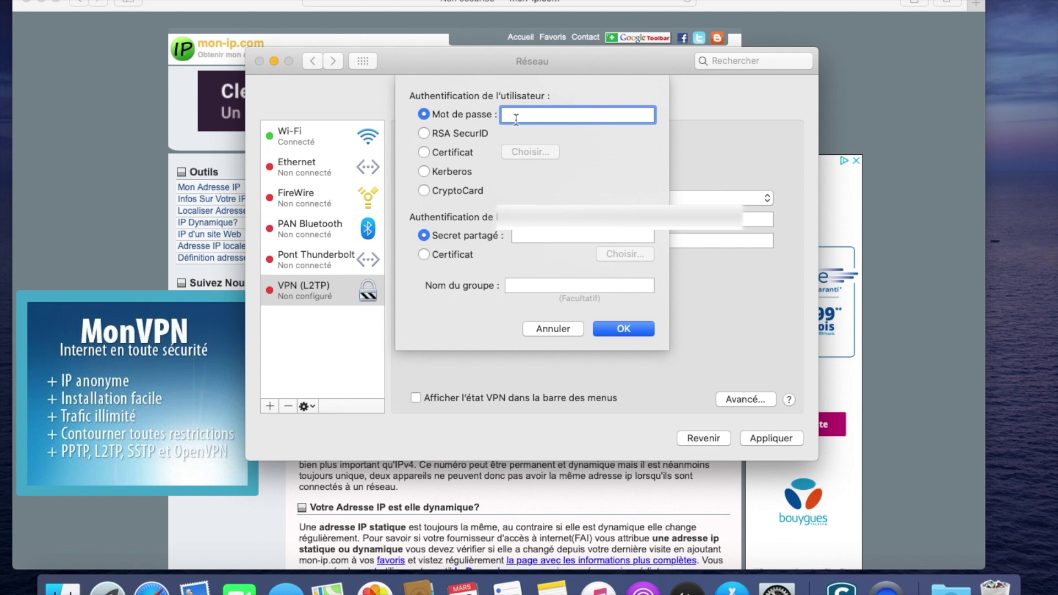
{"action": "key", "text": "super+v"}
{"action": "left_click", "coordinate": [526, 236]}
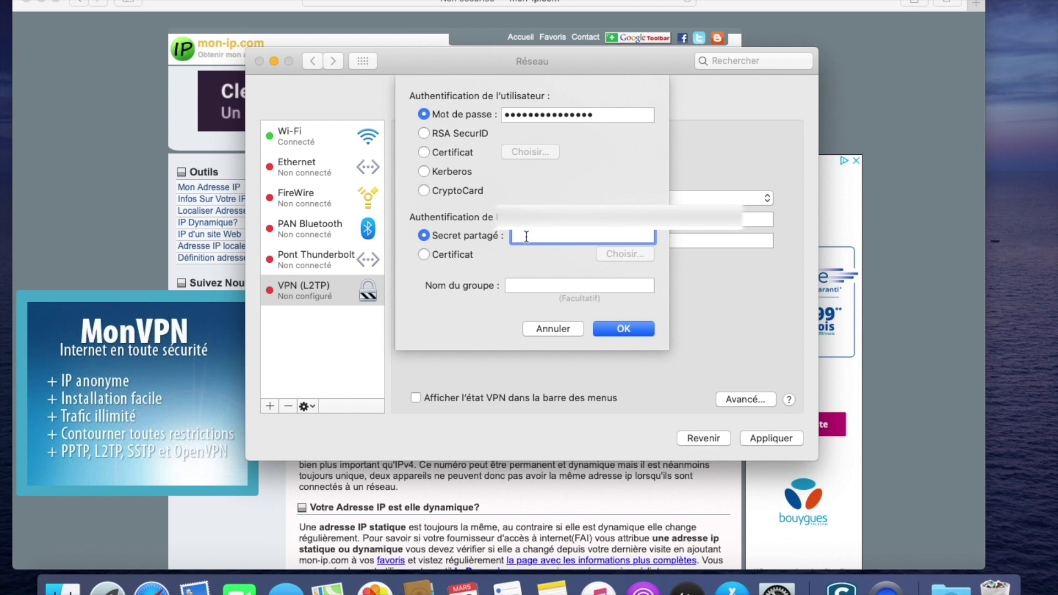
{"action": "left_click", "coordinate": [623, 328]}
{"action": "left_click", "coordinate": [739, 402]}
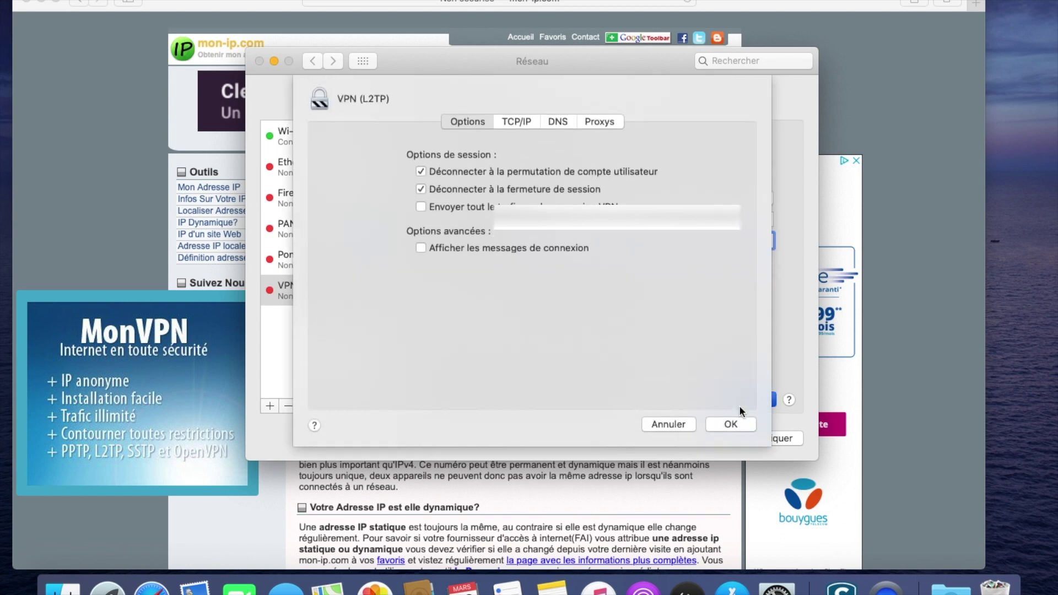